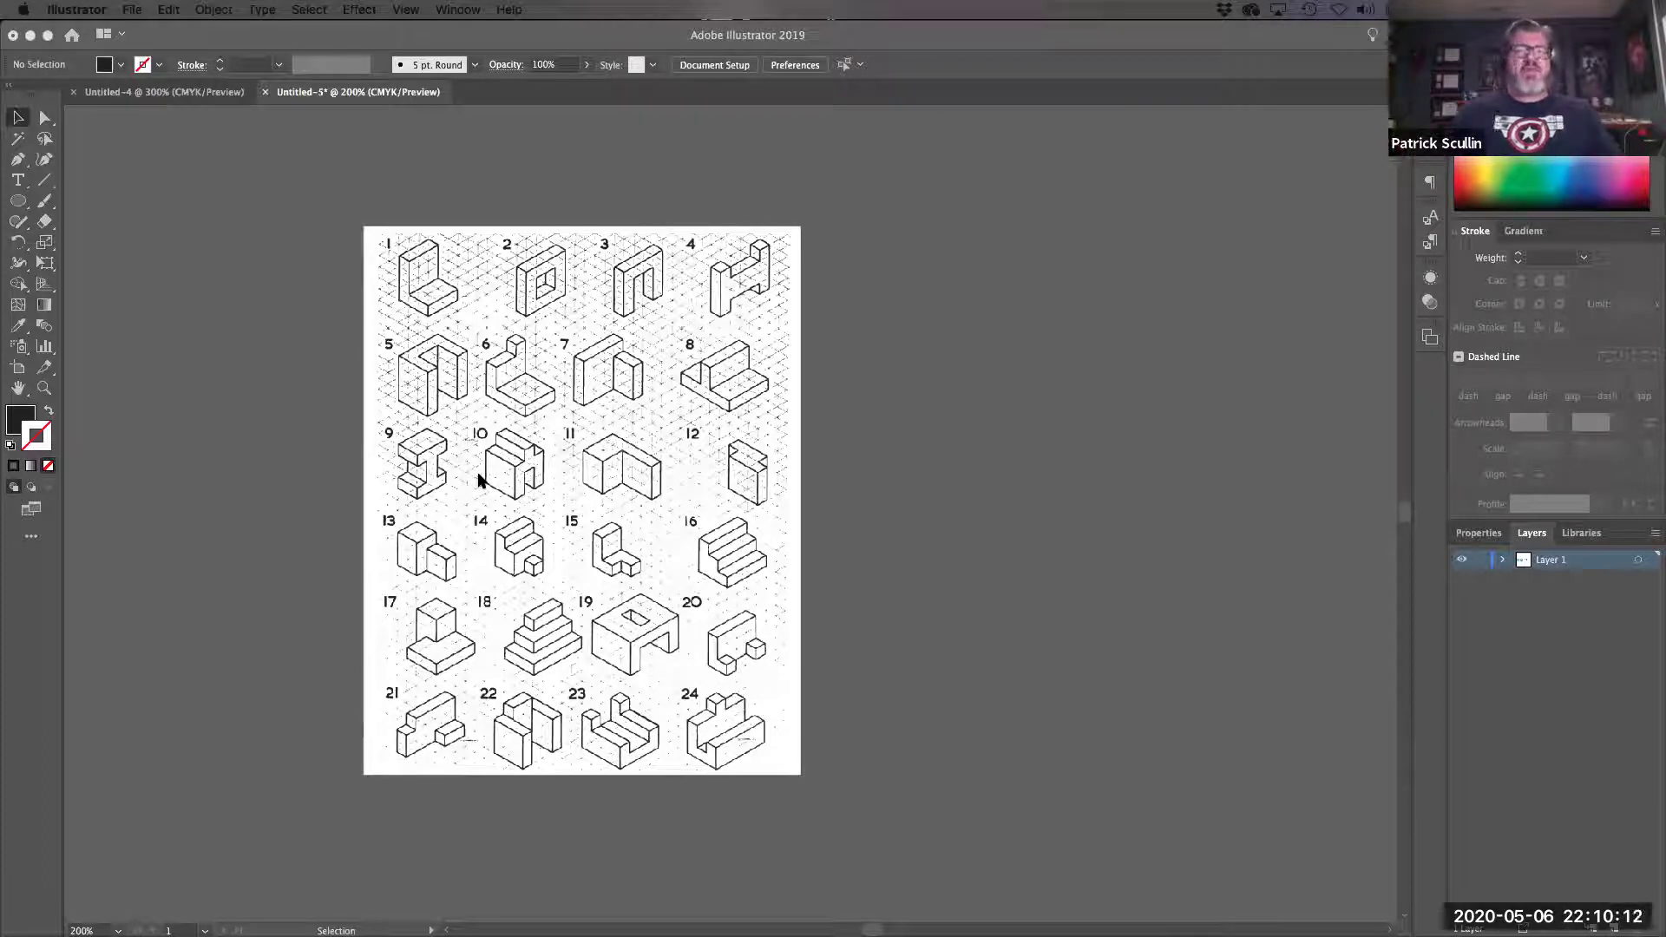
# Examine the isometric reference images: numbered block exercises, game buildings, line-art houses, and the technology and warehouse infographics.
pyautogui.click(274, 521)
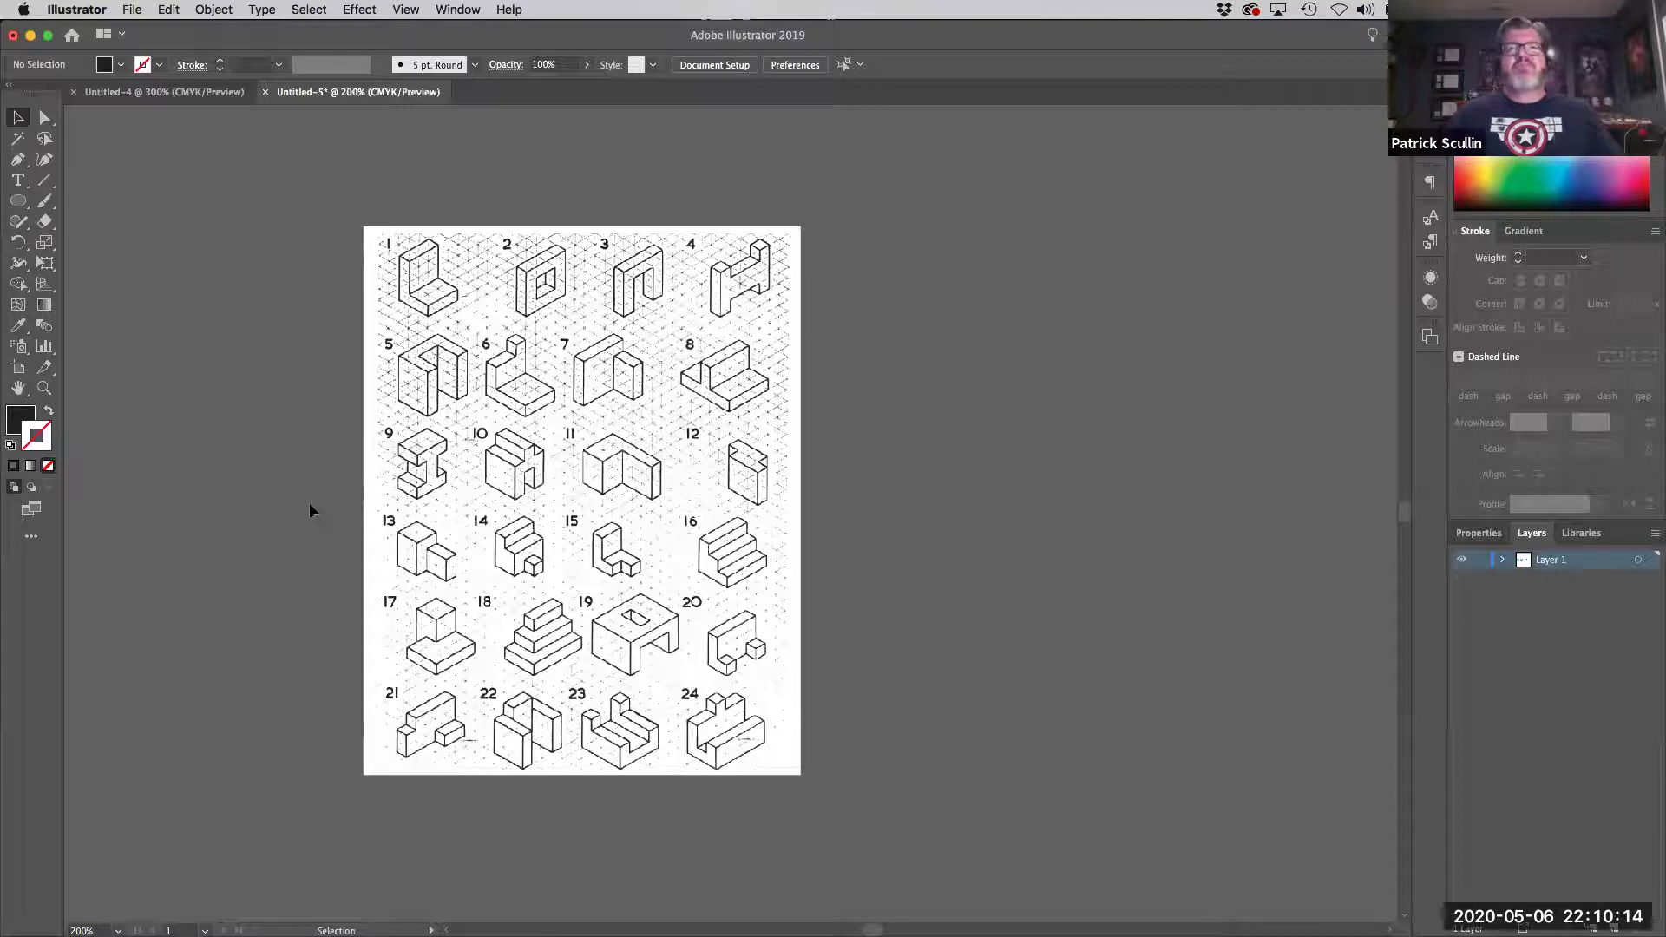
pyautogui.moveTo(212, 486); pyautogui.dragTo(593, 478)
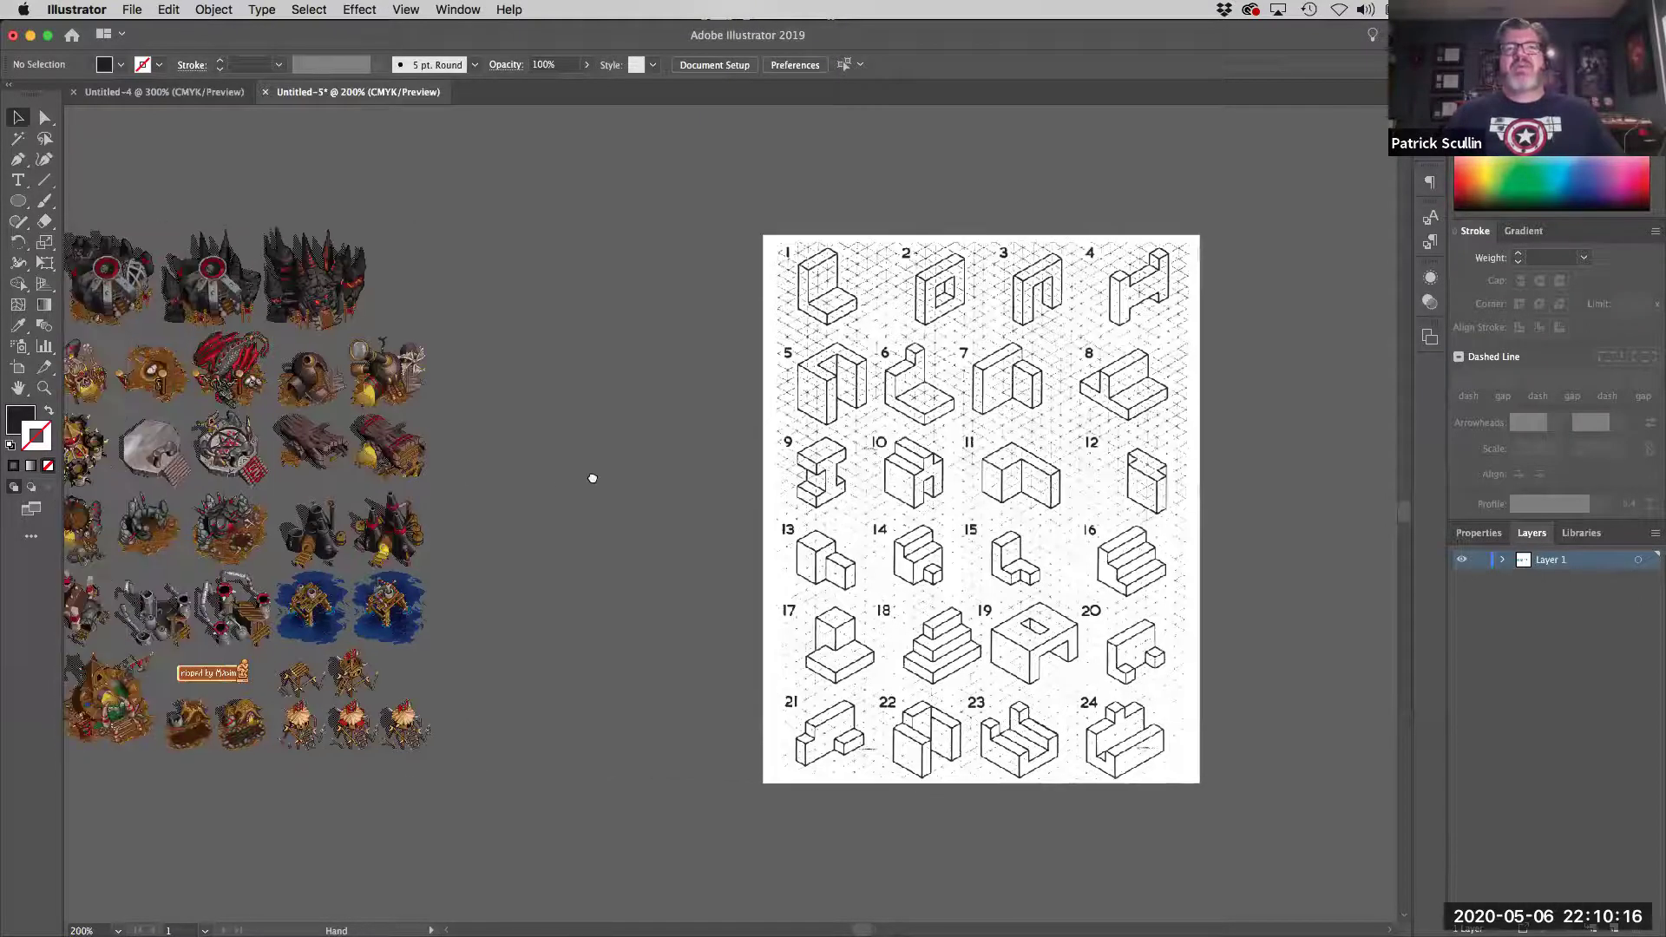
pyautogui.hscroll(-5, 607, 472)
pyautogui.hscroll(-2, 87, 611)
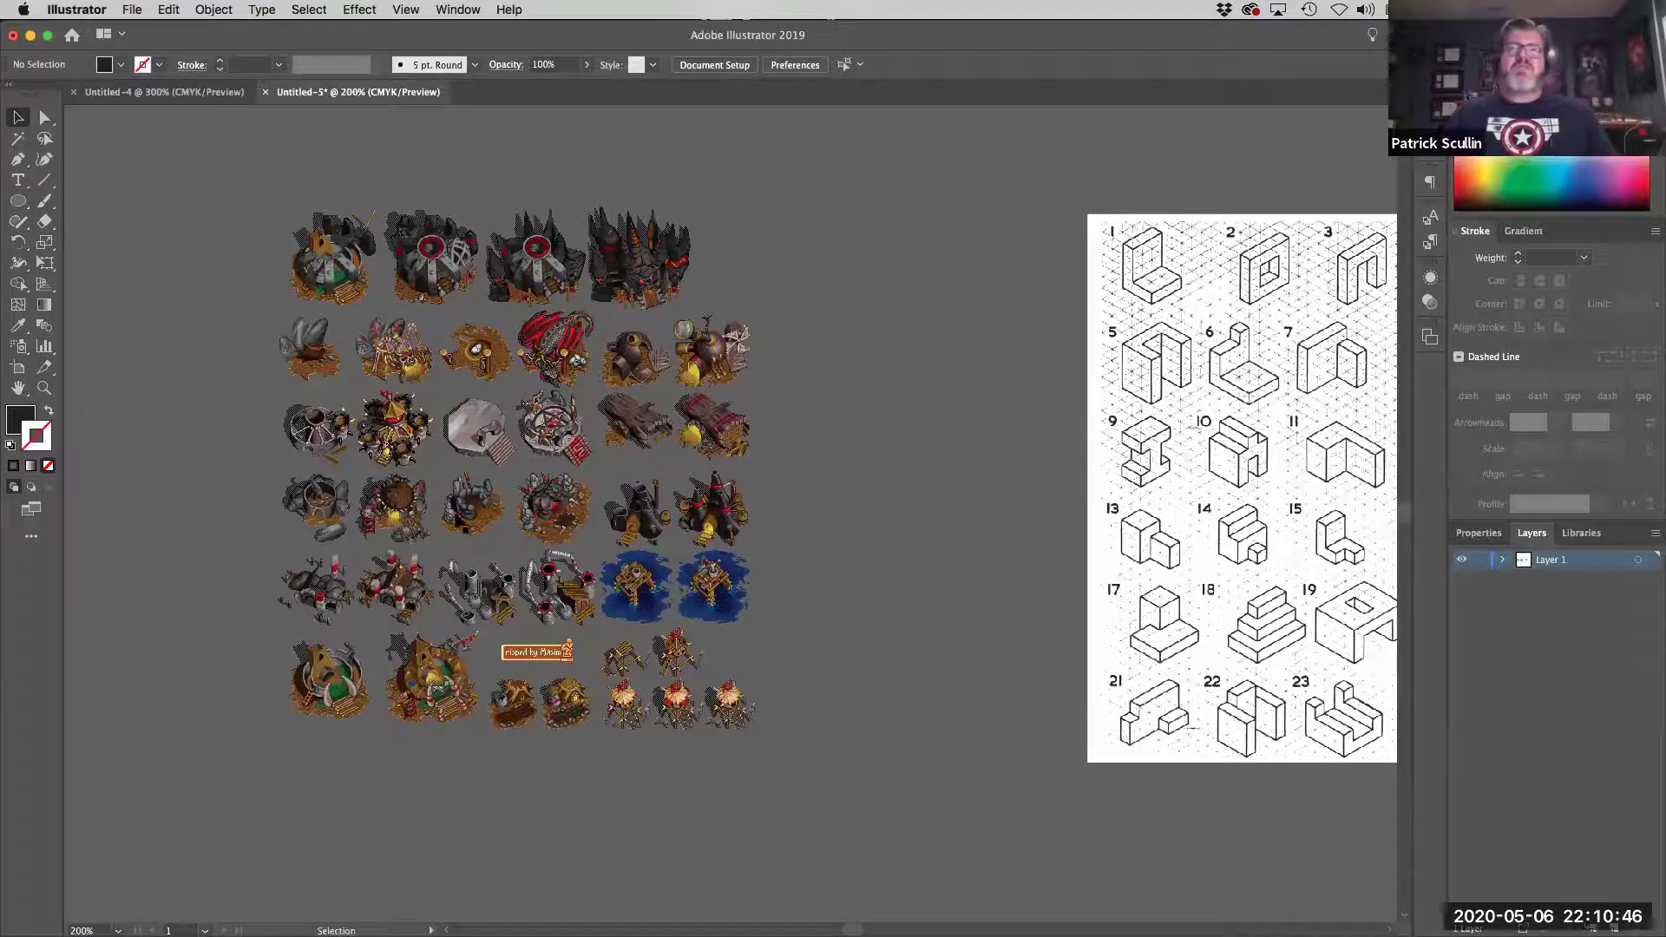
pyautogui.moveTo(523, 541); pyautogui.dragTo(963, 547)
pyautogui.moveTo(610, 478); pyautogui.dragTo(1072, 486)
pyautogui.moveTo(252, 570); pyautogui.dragTo(265, 565)
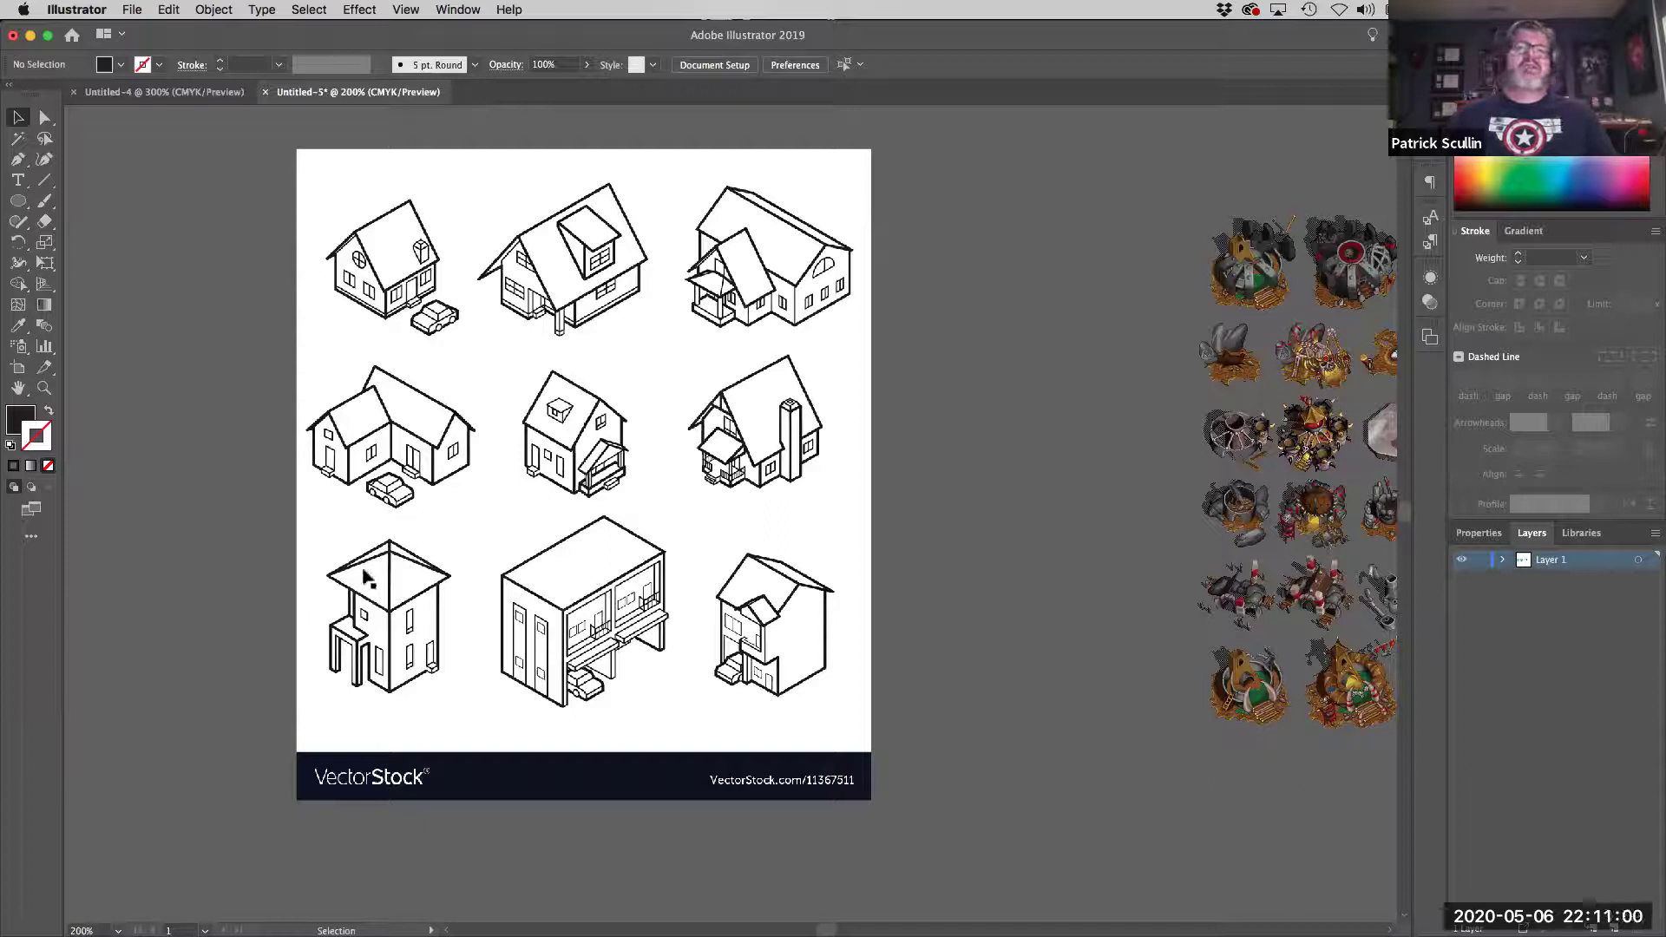
pyautogui.hscroll(-10, 385, 533)
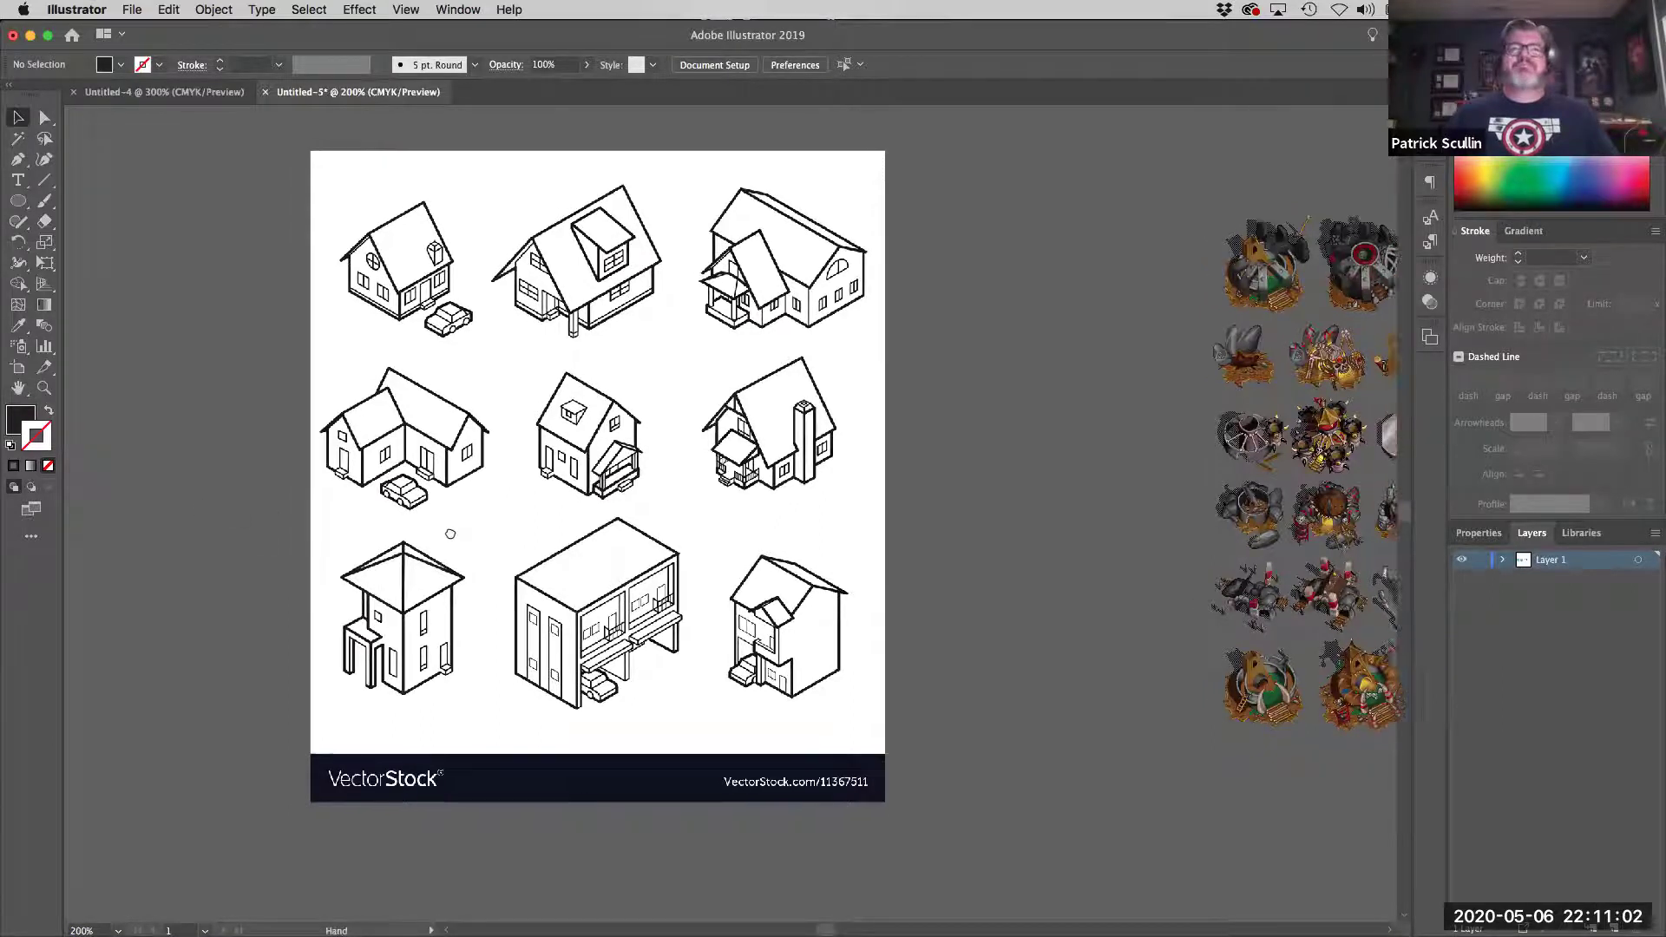
pyautogui.hscroll(-10, 384, 533)
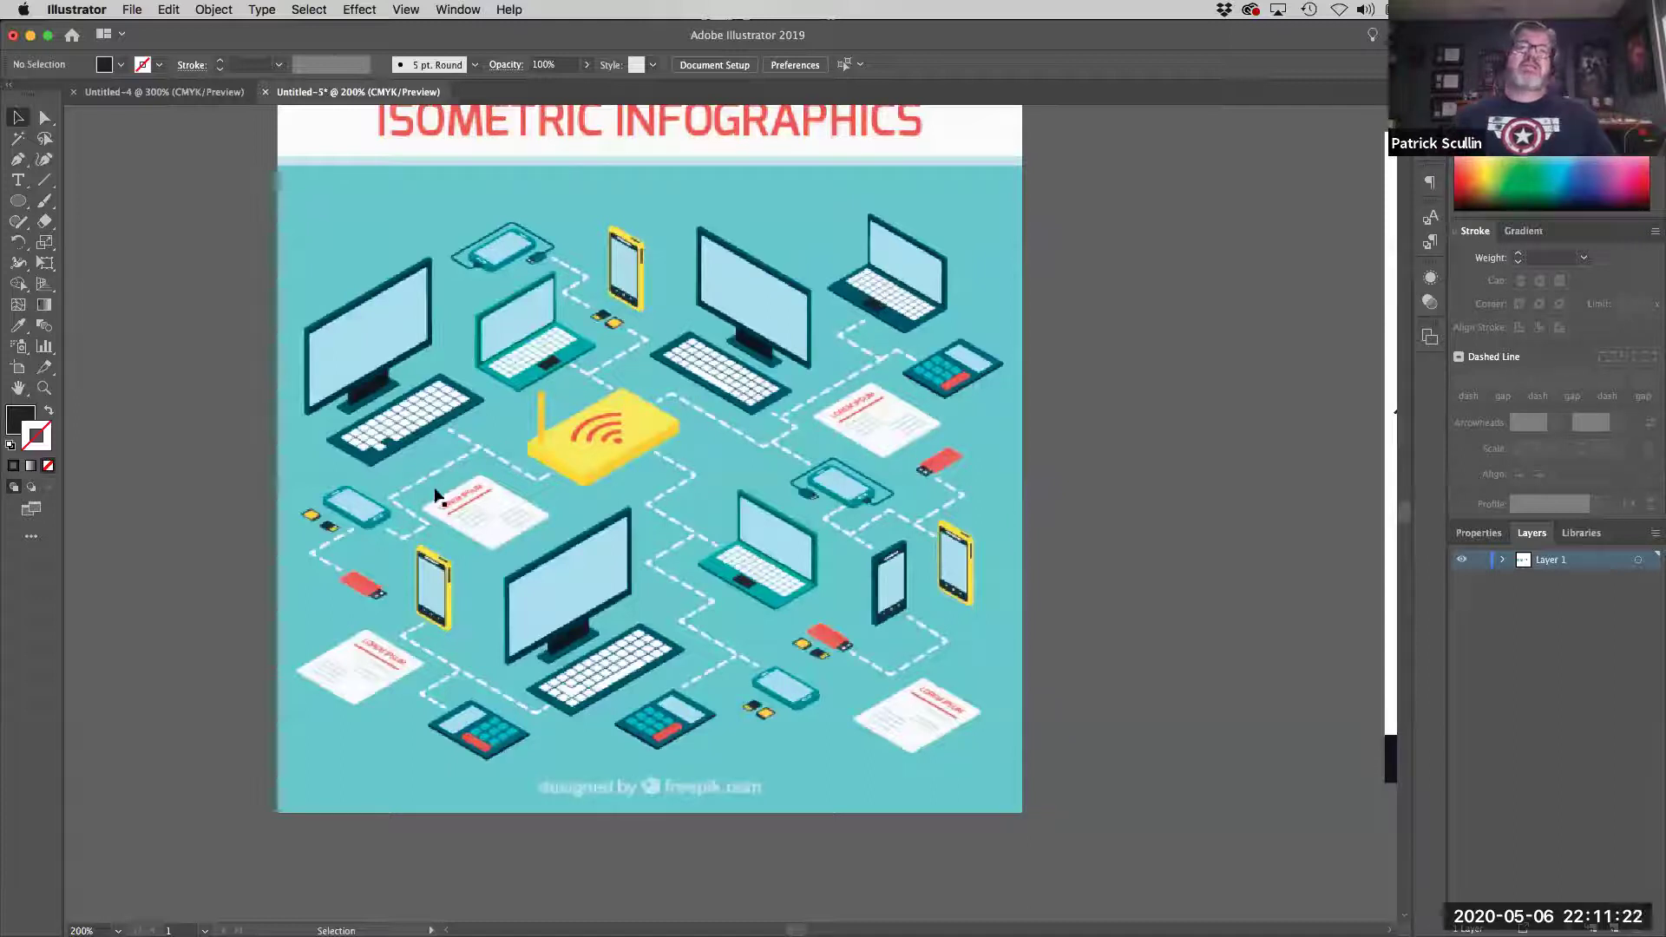
pyautogui.moveTo(217, 460); pyautogui.dragTo(648, 435)
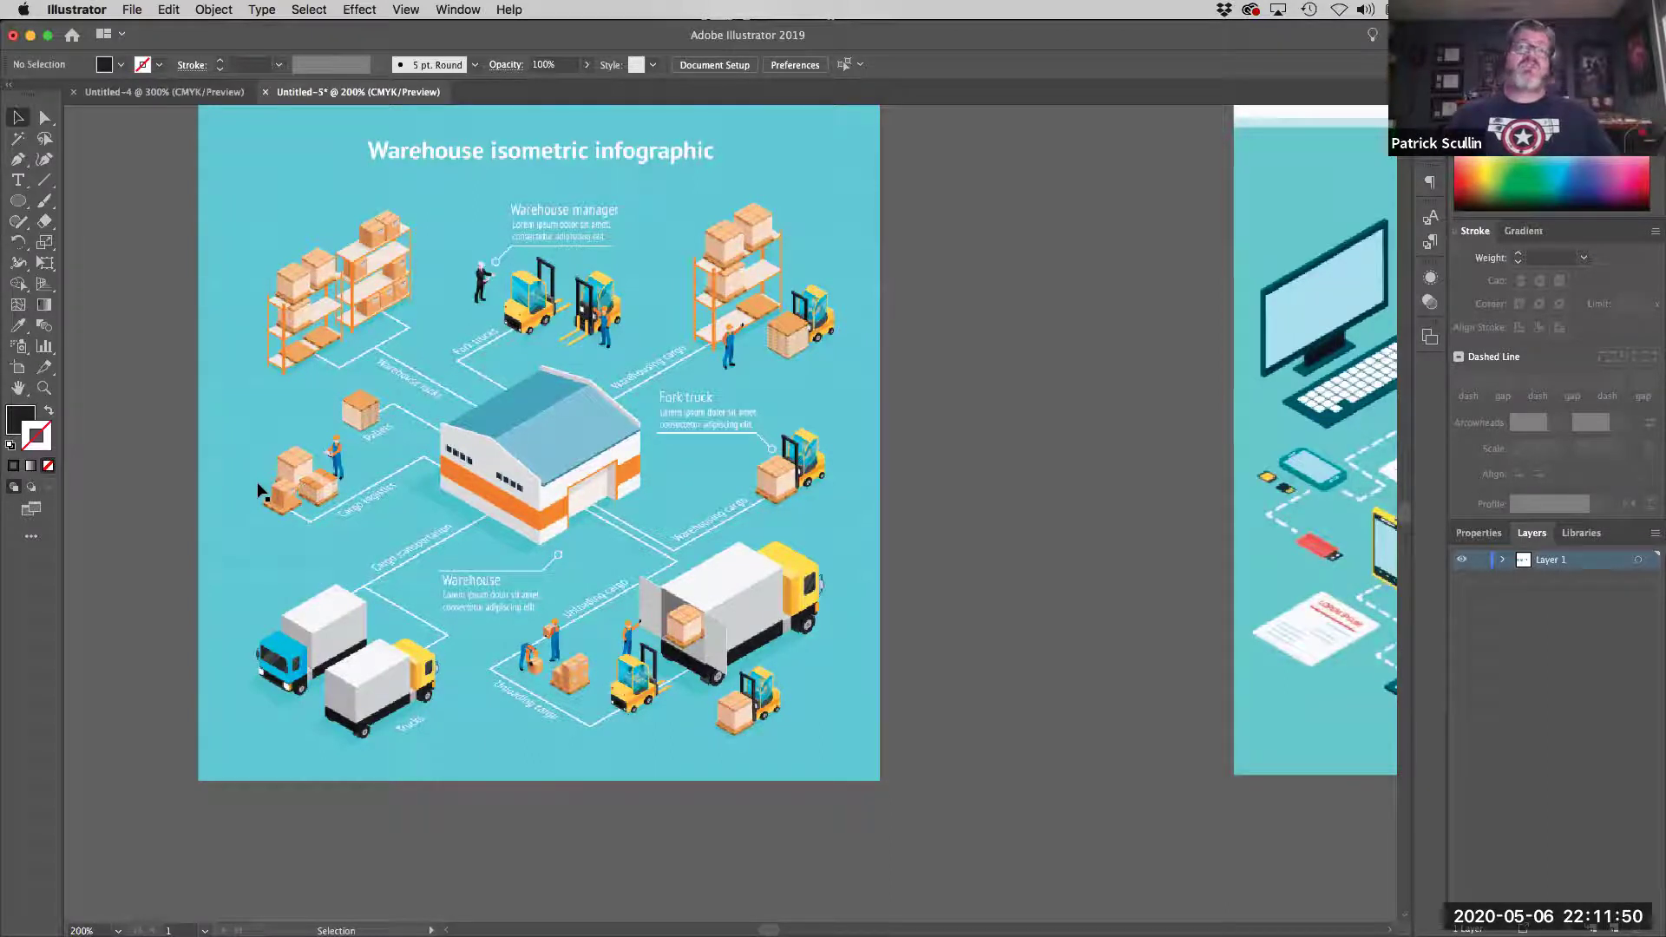
# Switch to the Untitled-4 document, view its isometric grid at 400%, and check the snapping options.
pyautogui.click(174, 92)
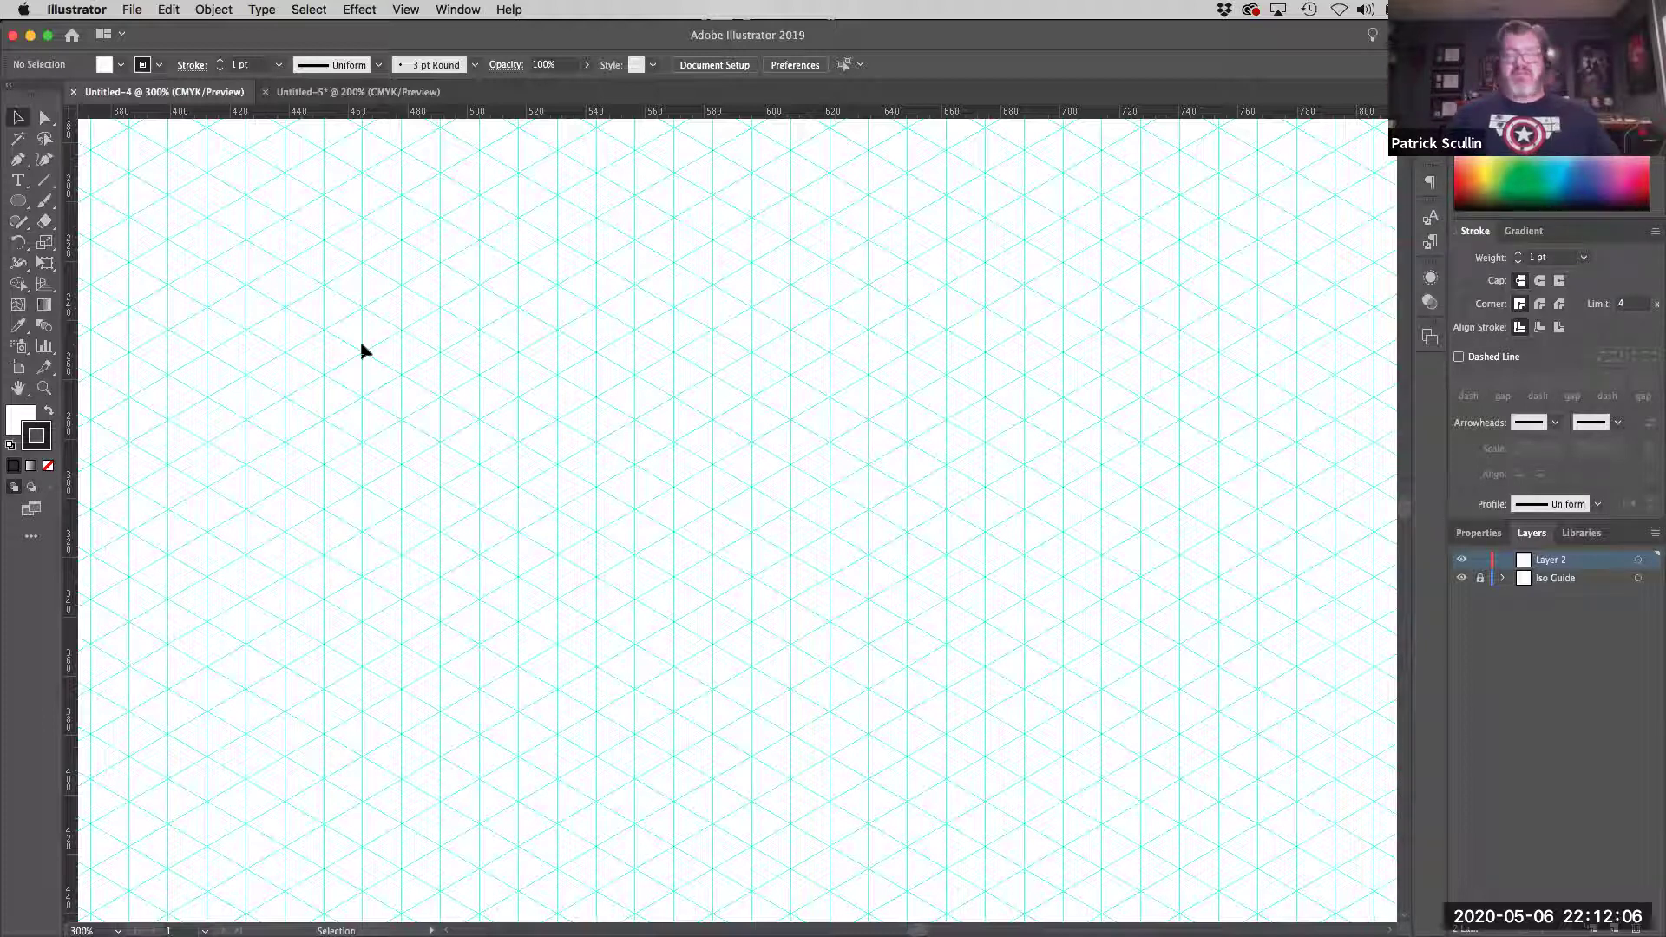
pyautogui.press('super+minus')
pyautogui.press('super+minus')
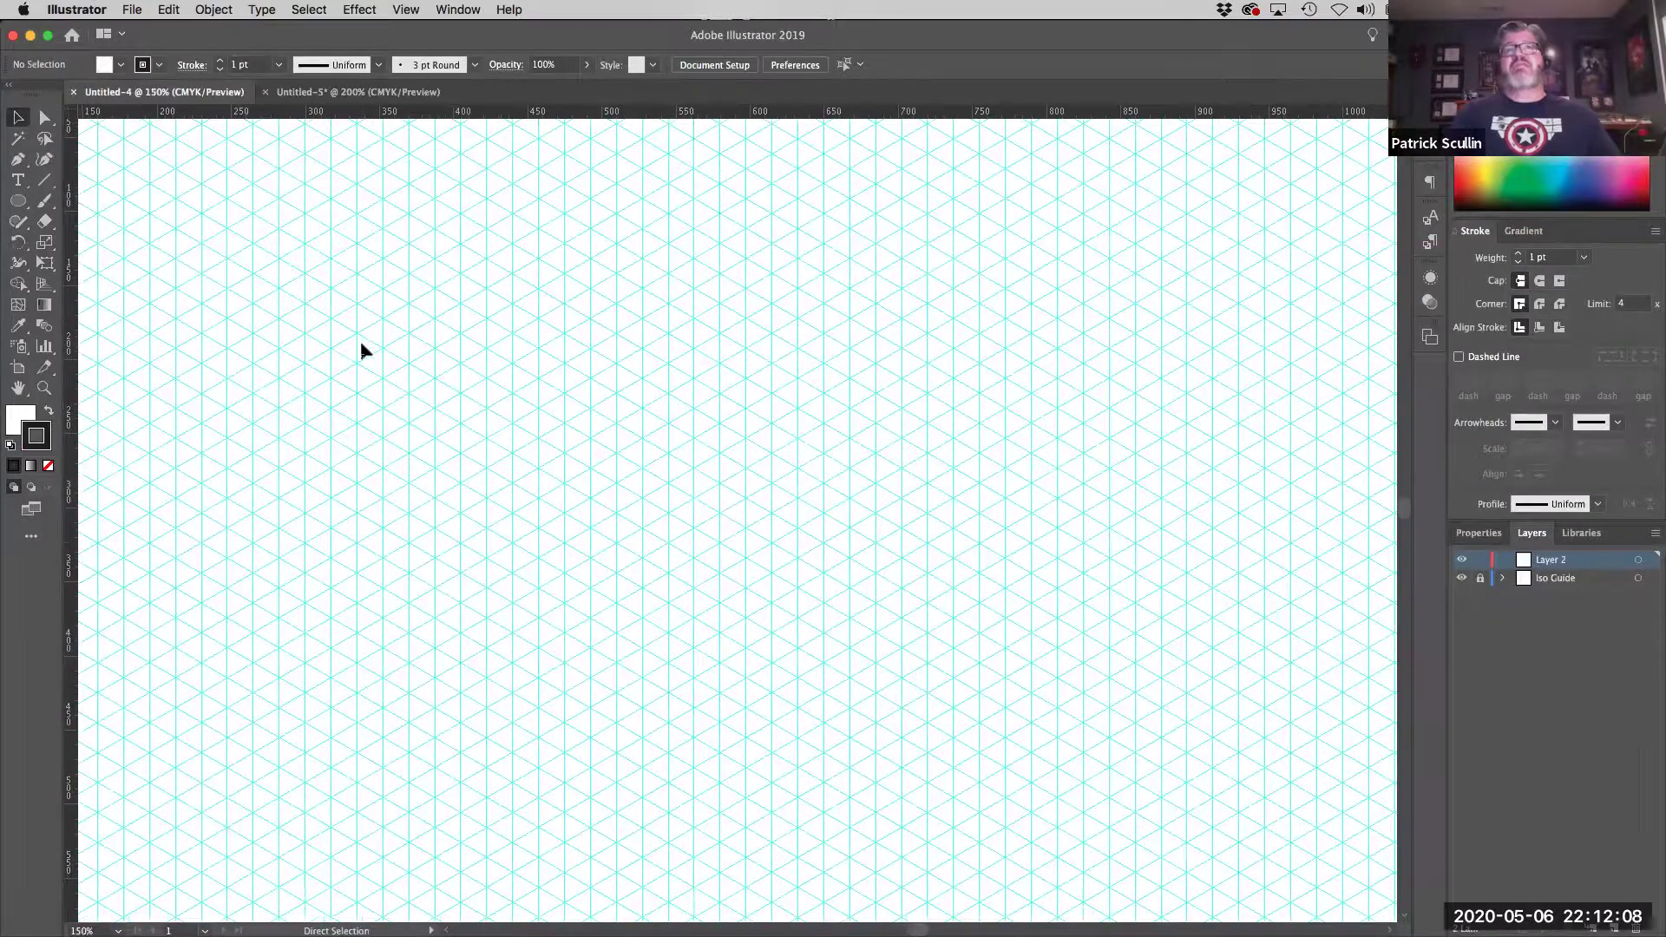
pyautogui.press('super+plus')
pyautogui.press('super+plus')
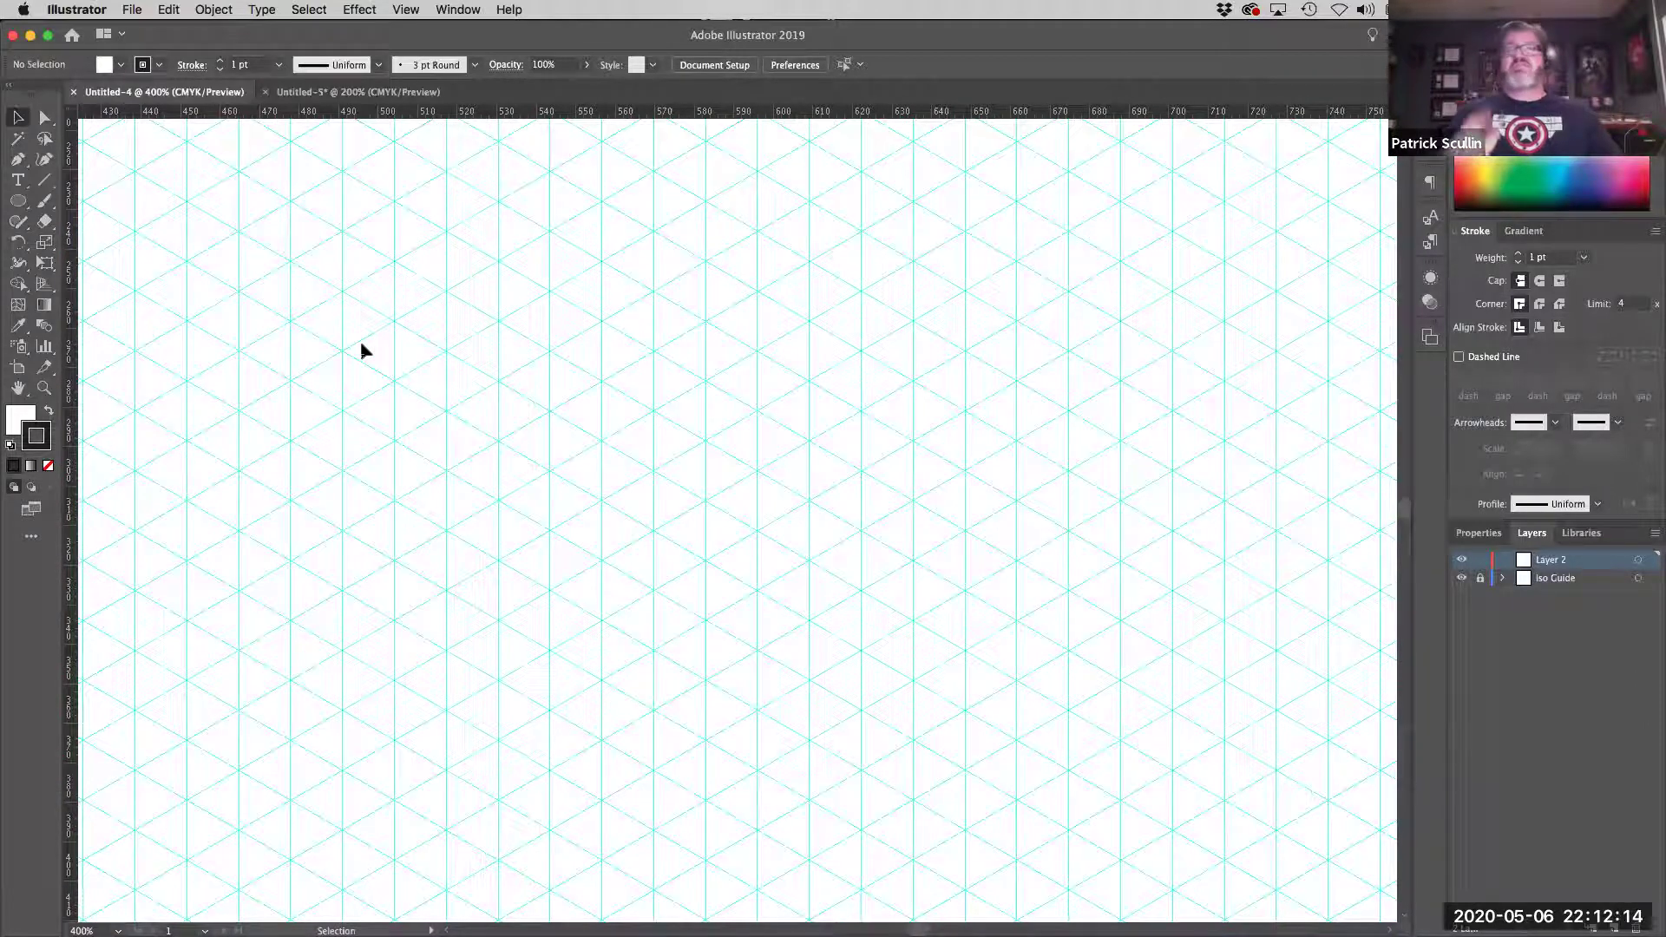
pyautogui.click(401, 9)
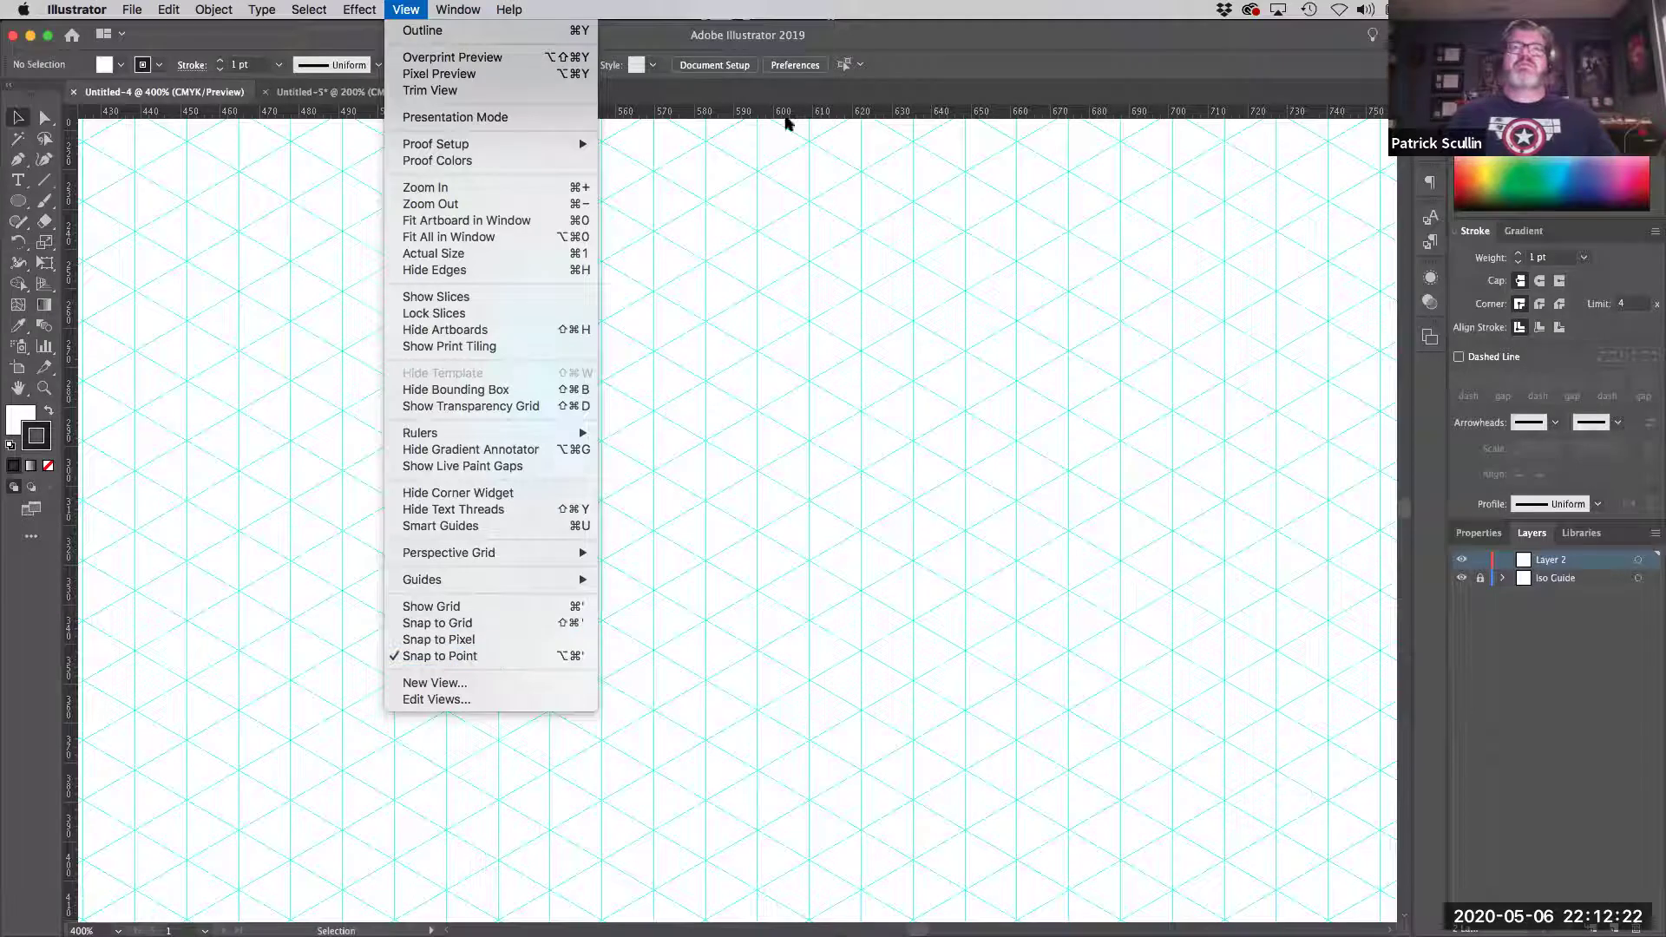
pyautogui.click(866, 52)
# Draw the cube's right face with the Pen tool as a closed parallelogram two grid units per side, snapped to grid intersections.
pyautogui.click(17, 160)
pyautogui.click(598, 322)
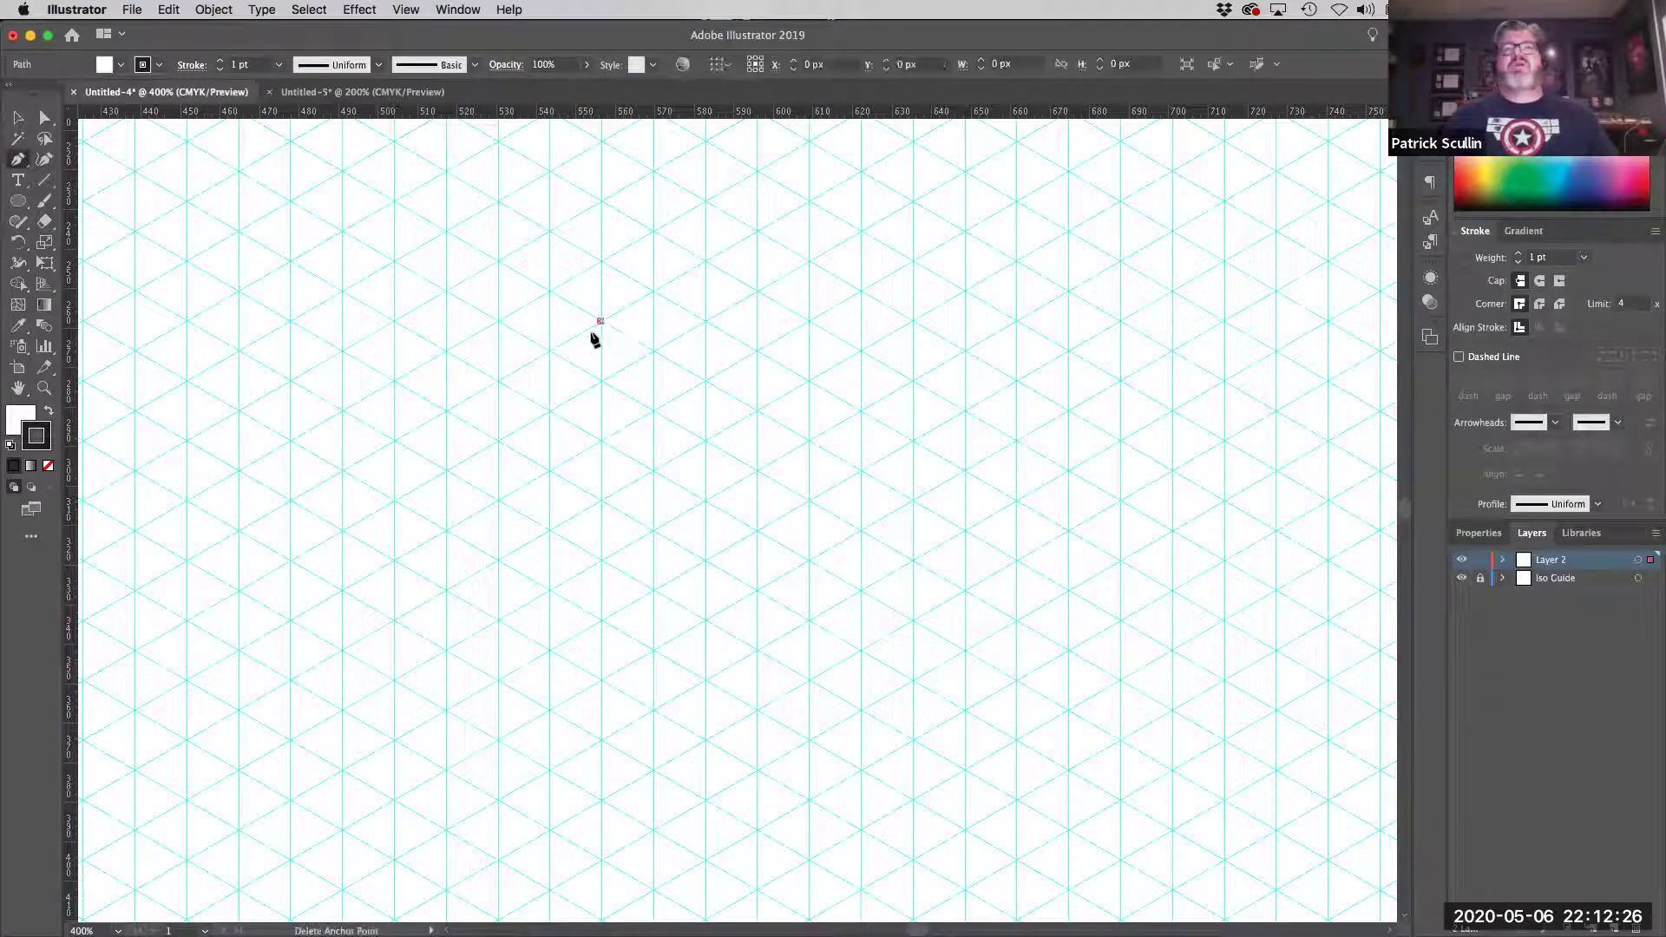
pyautogui.click(497, 379)
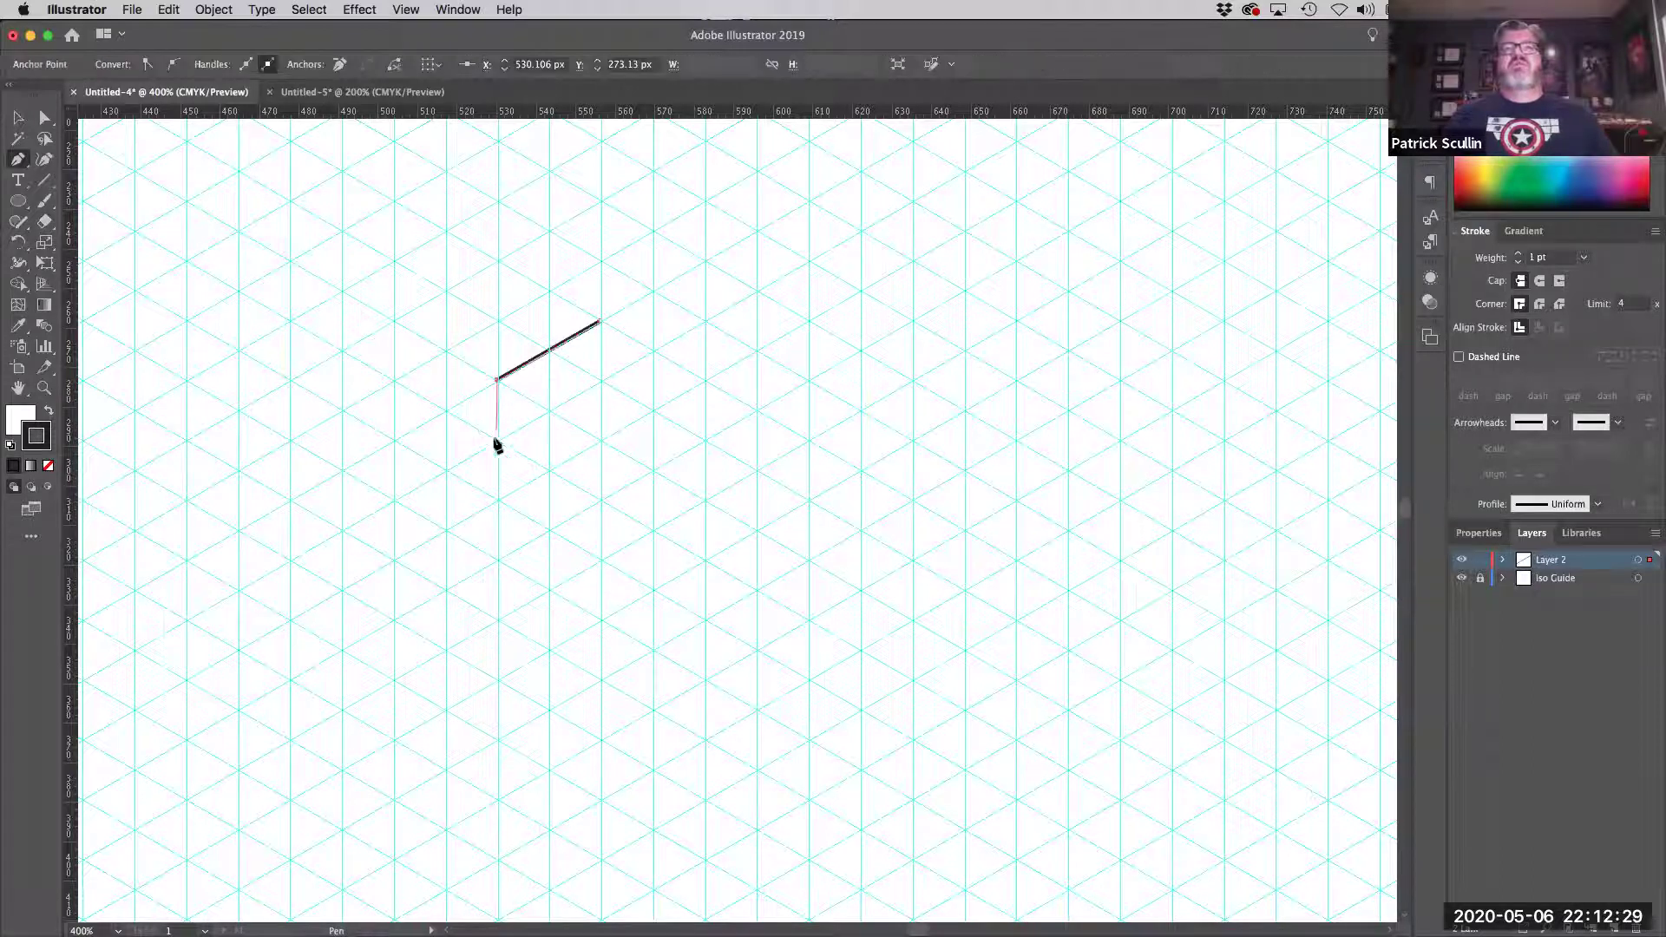
pyautogui.click(498, 501)
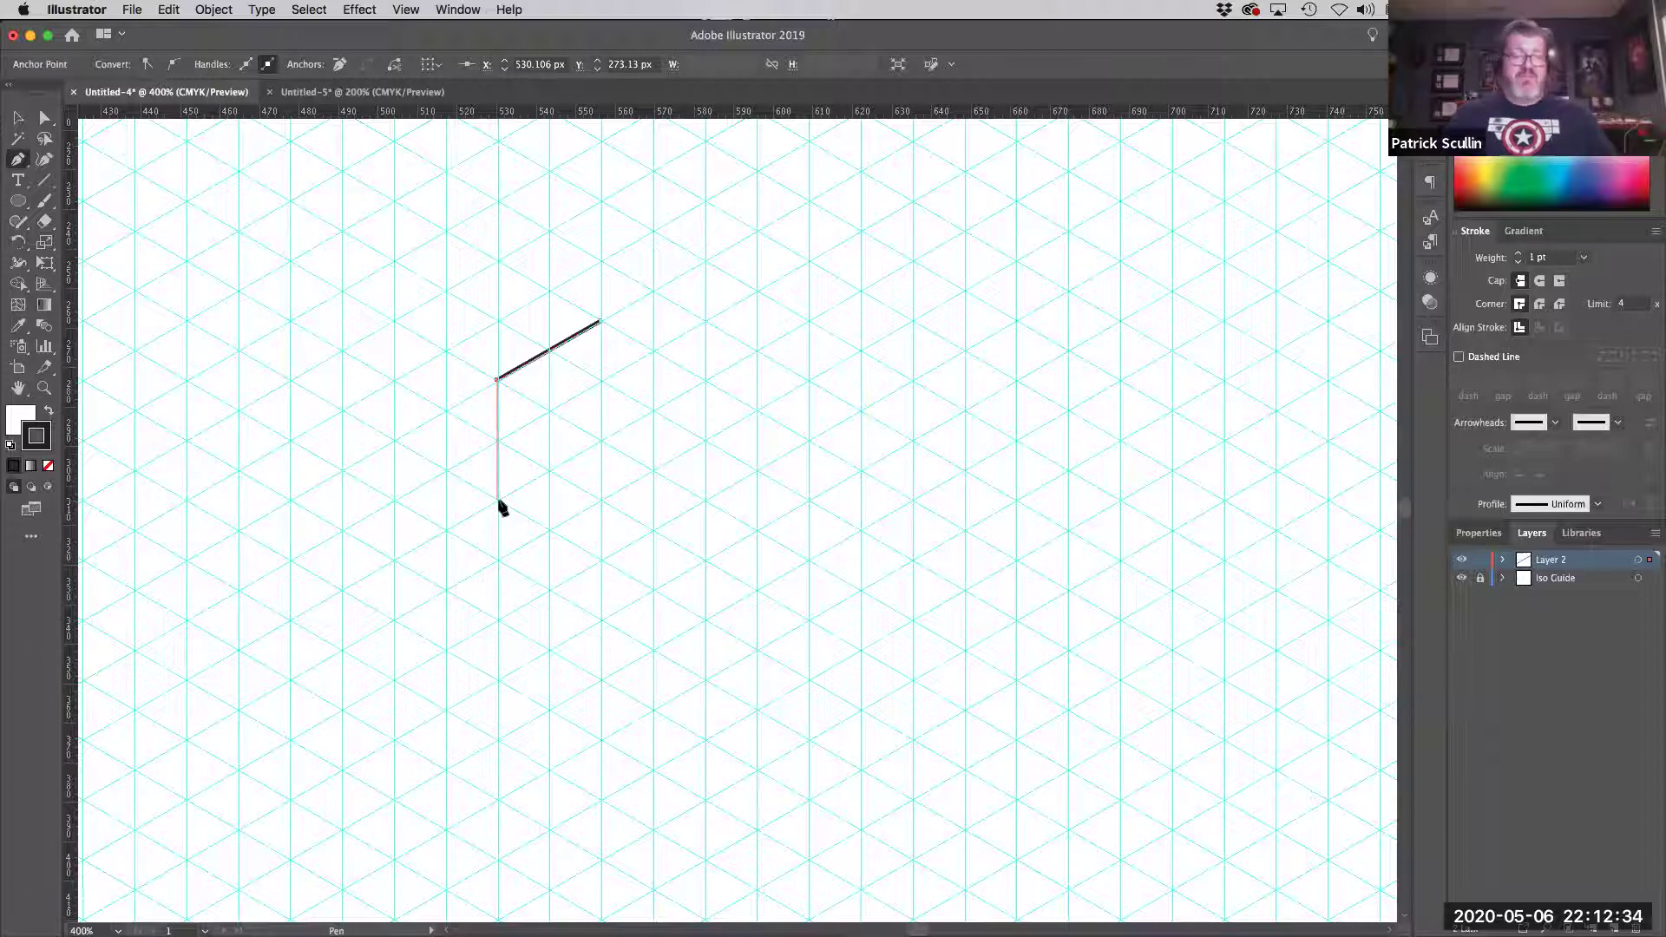
pyautogui.click(599, 443)
pyautogui.click(601, 323)
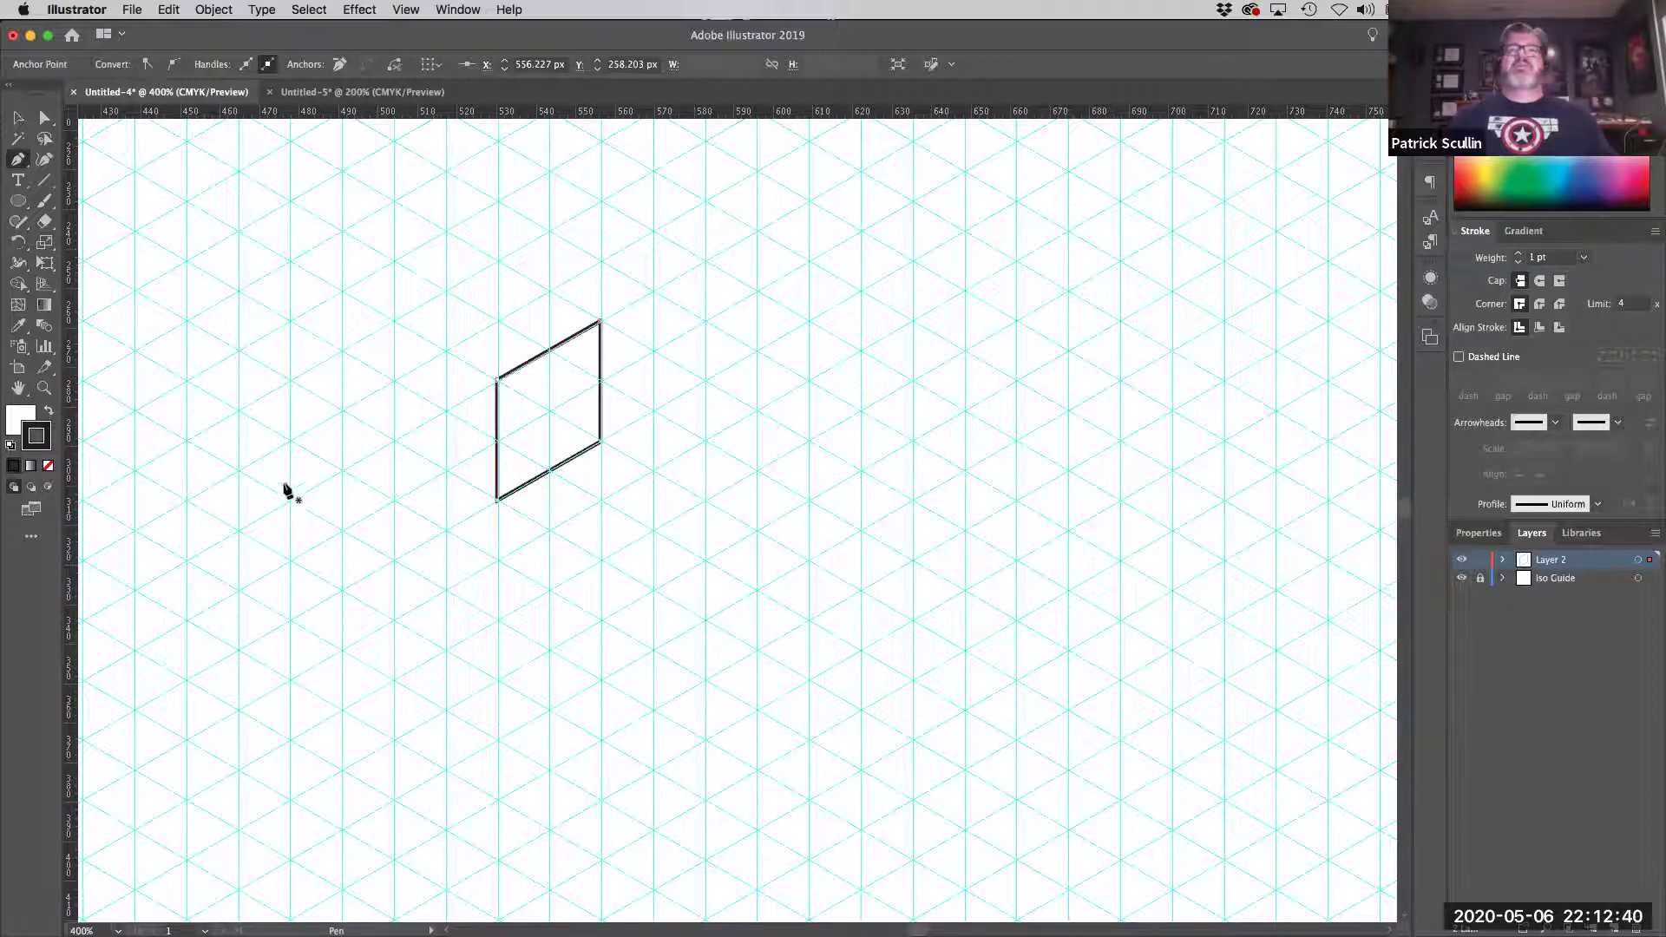
# Swap the face's fill and stroke, remove the stroke, and fill the face with the bright blue swatch.
pyautogui.click(48, 414)
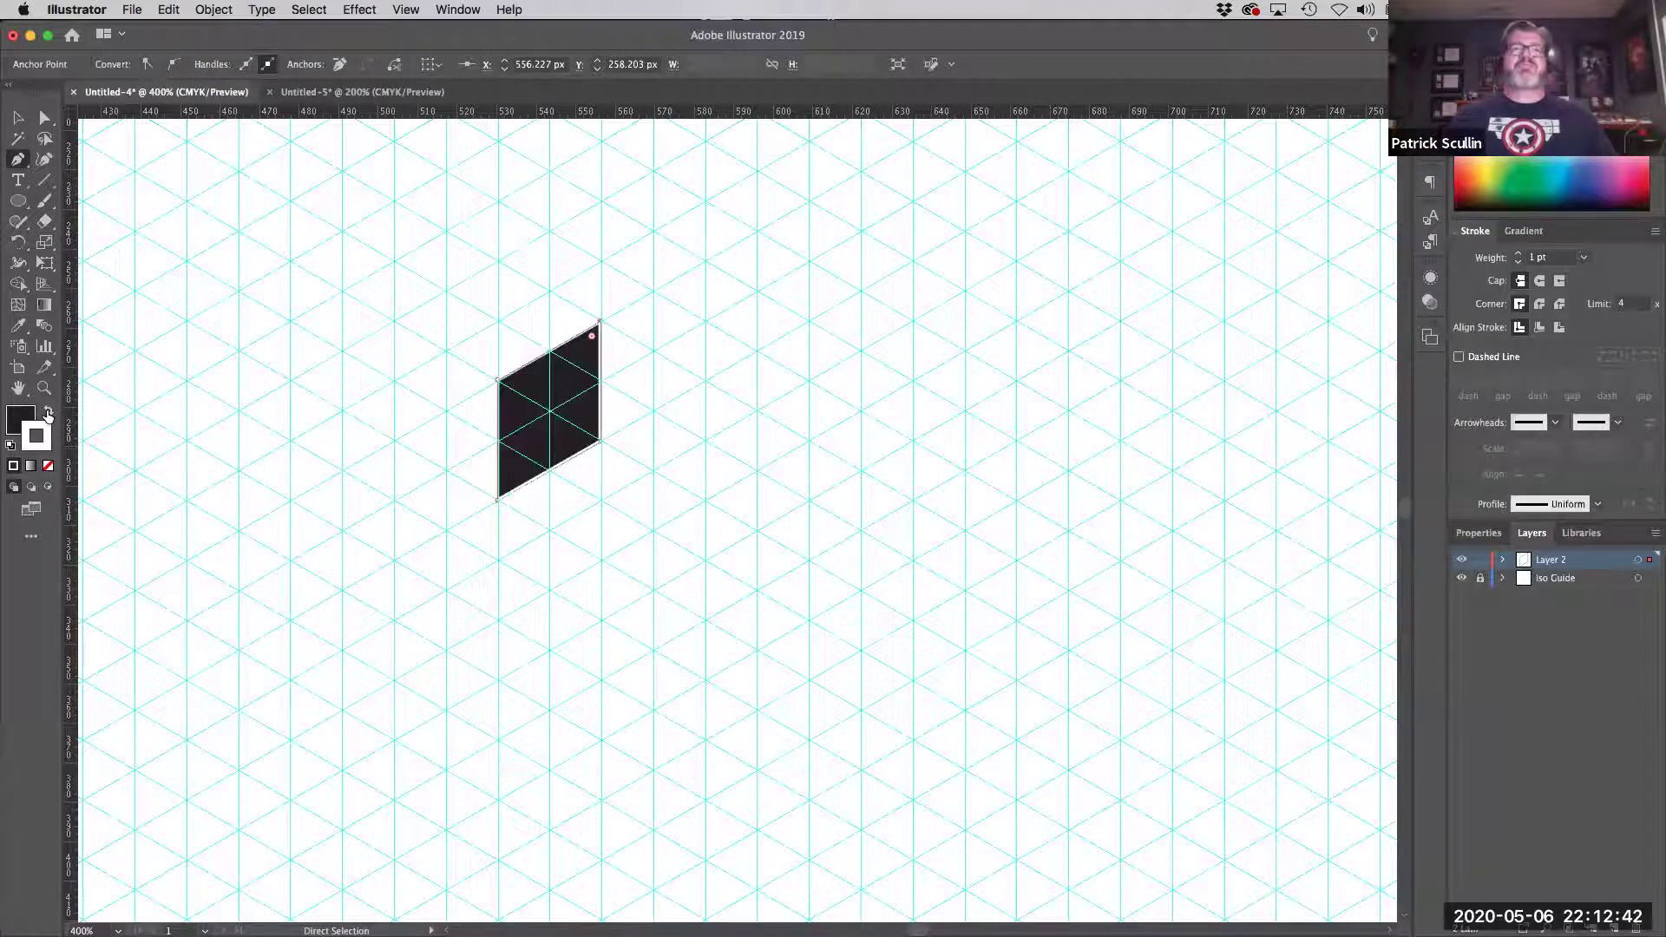
pyautogui.click(39, 439)
pyautogui.press('/')
pyautogui.press('x')
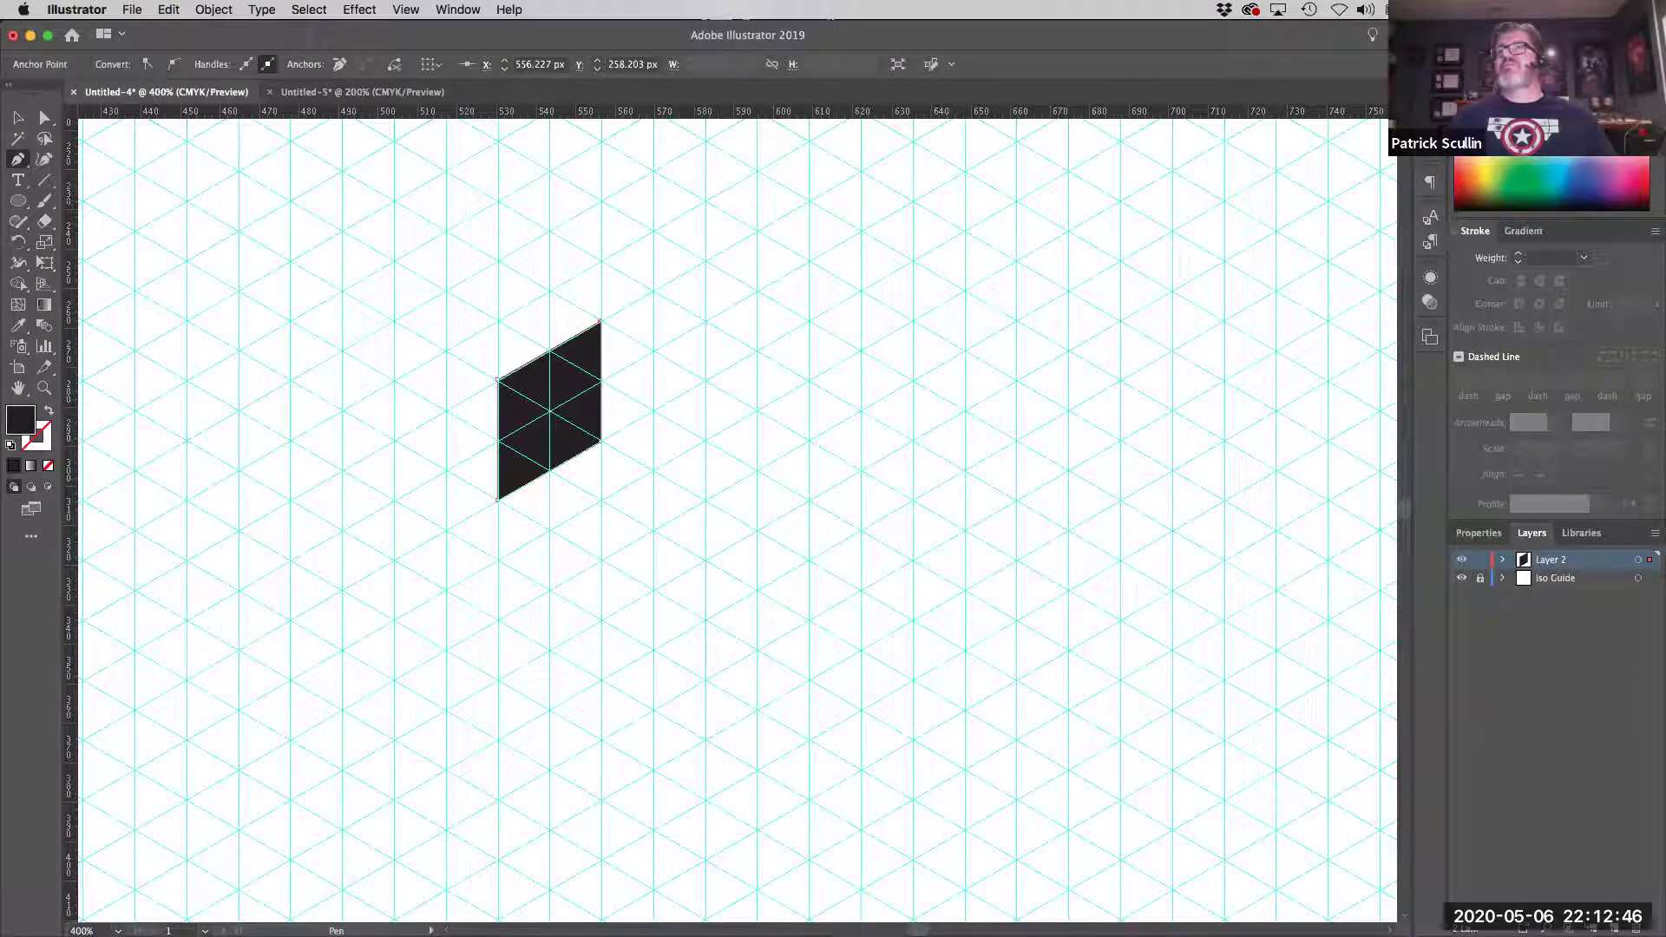
pyautogui.click(1497, 147)
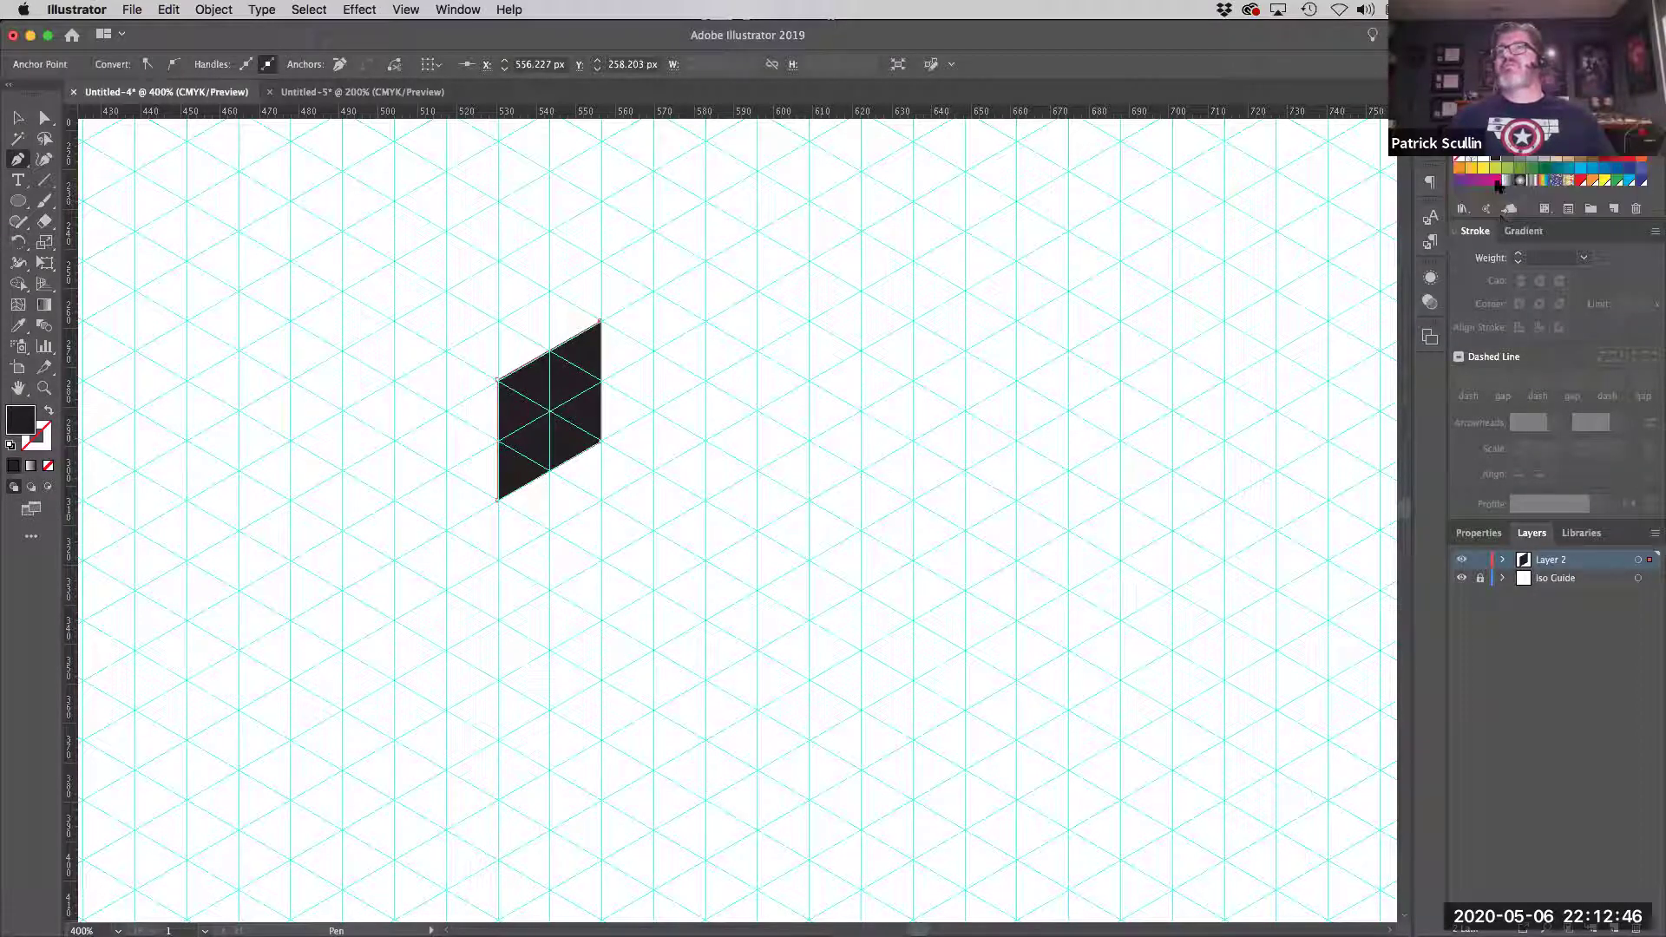
pyautogui.click(1579, 171)
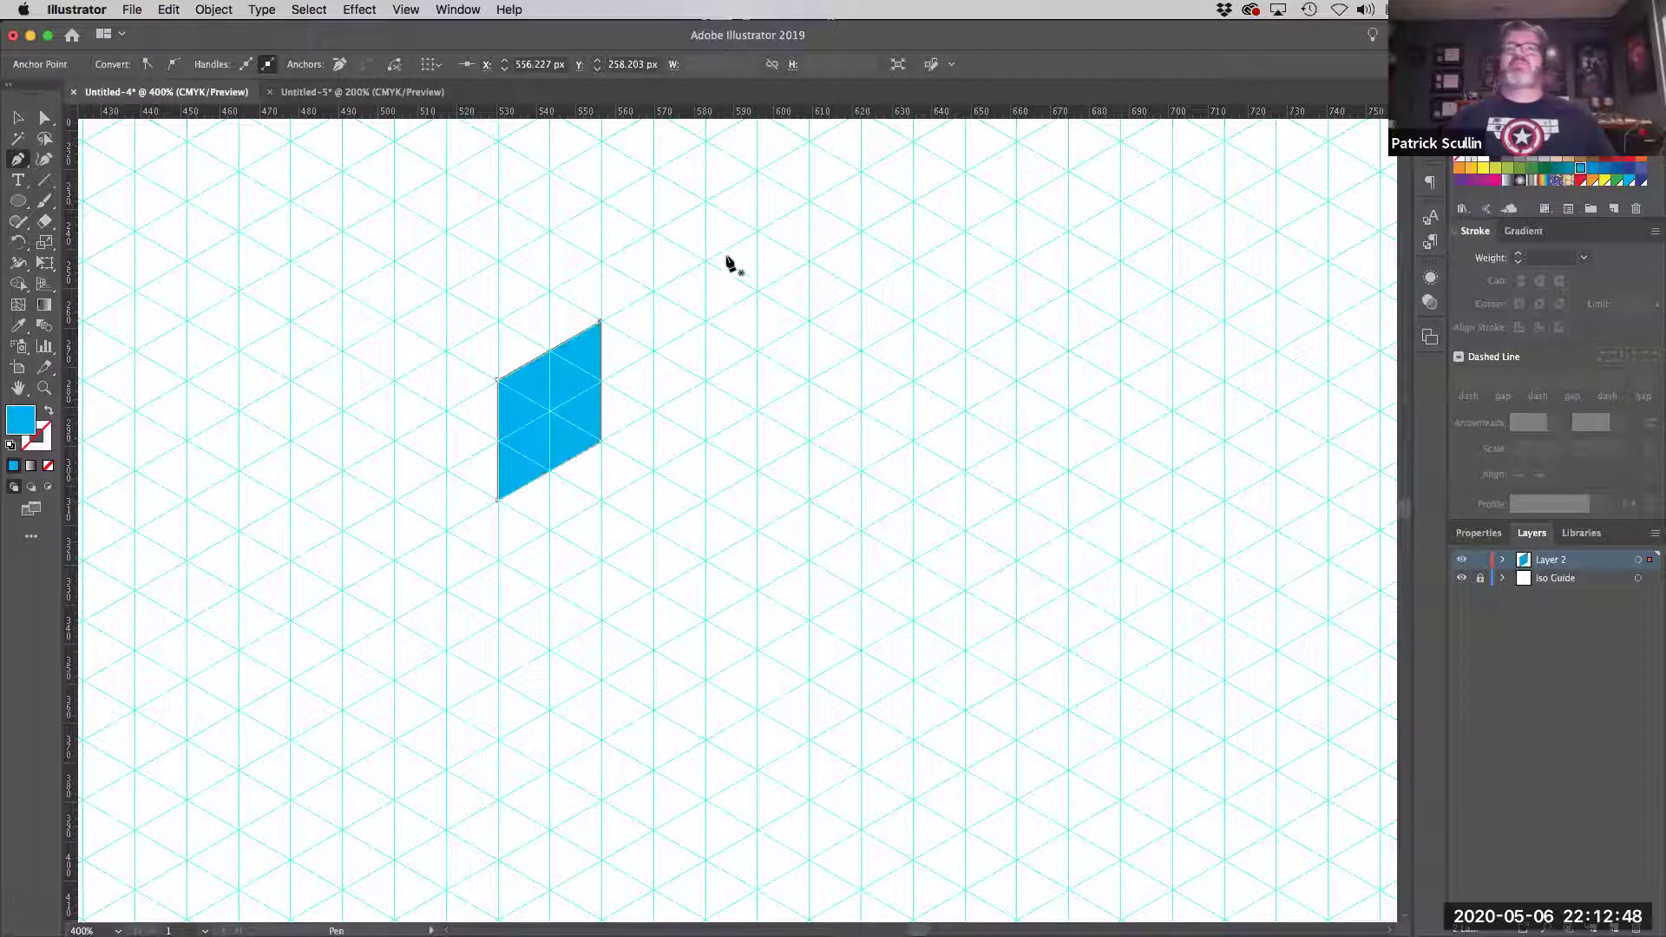
# Draw the cube's top face with the Pen tool as a closed rhombus sharing the right face's upper edge.
pyautogui.click(497, 261)
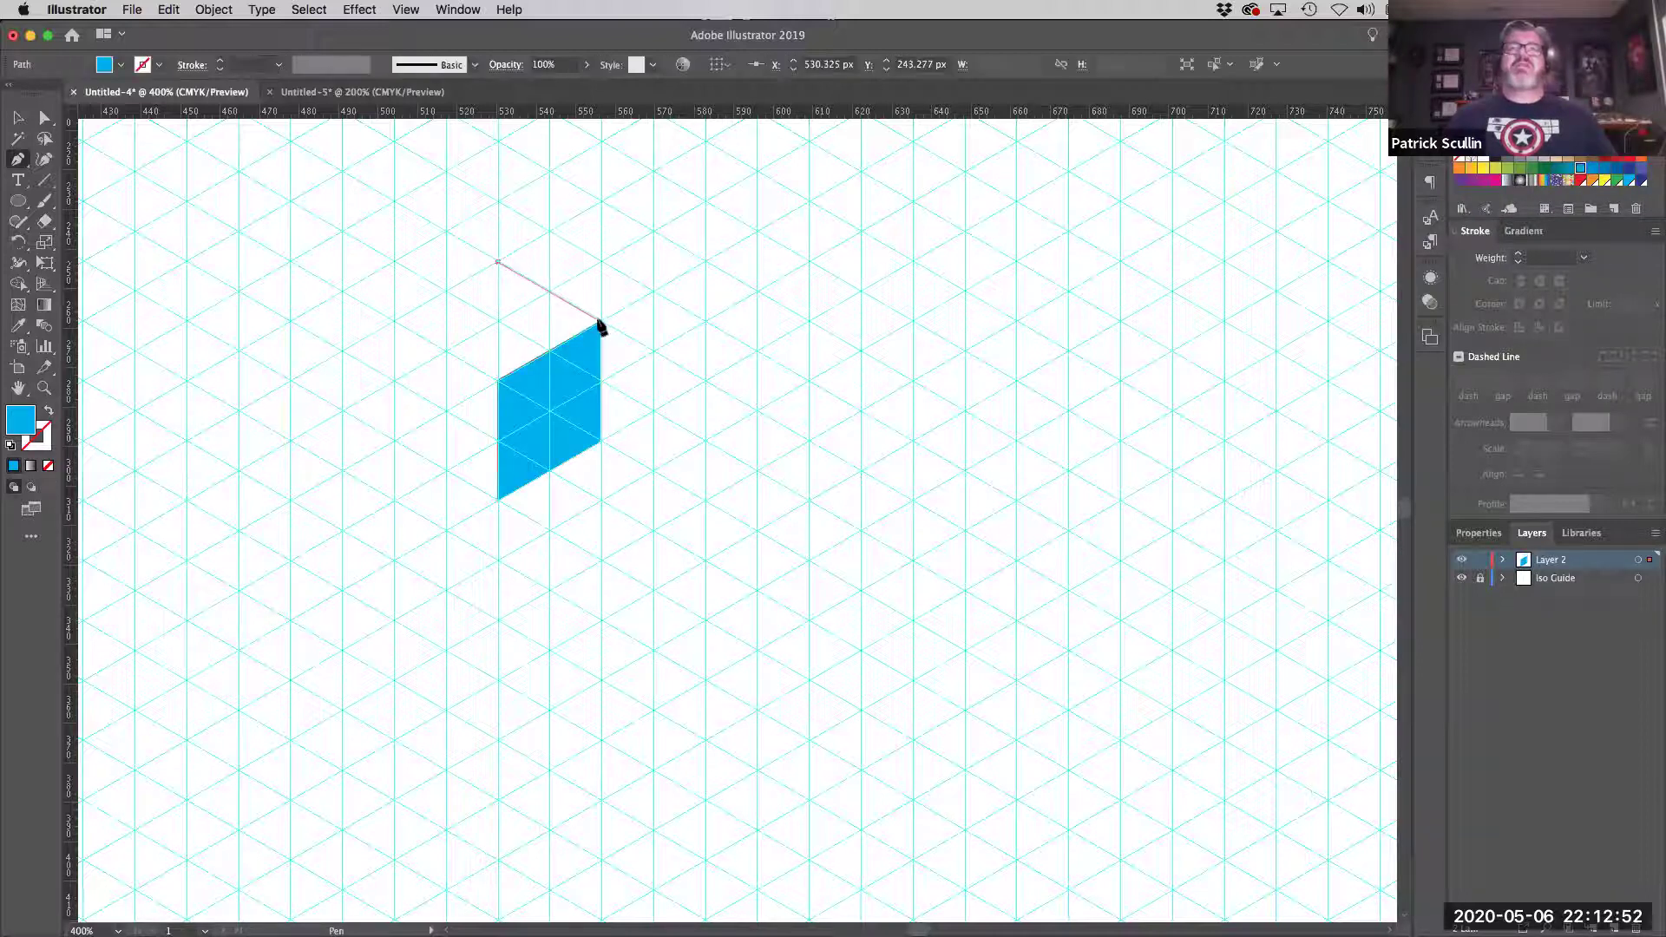
pyautogui.click(601, 321)
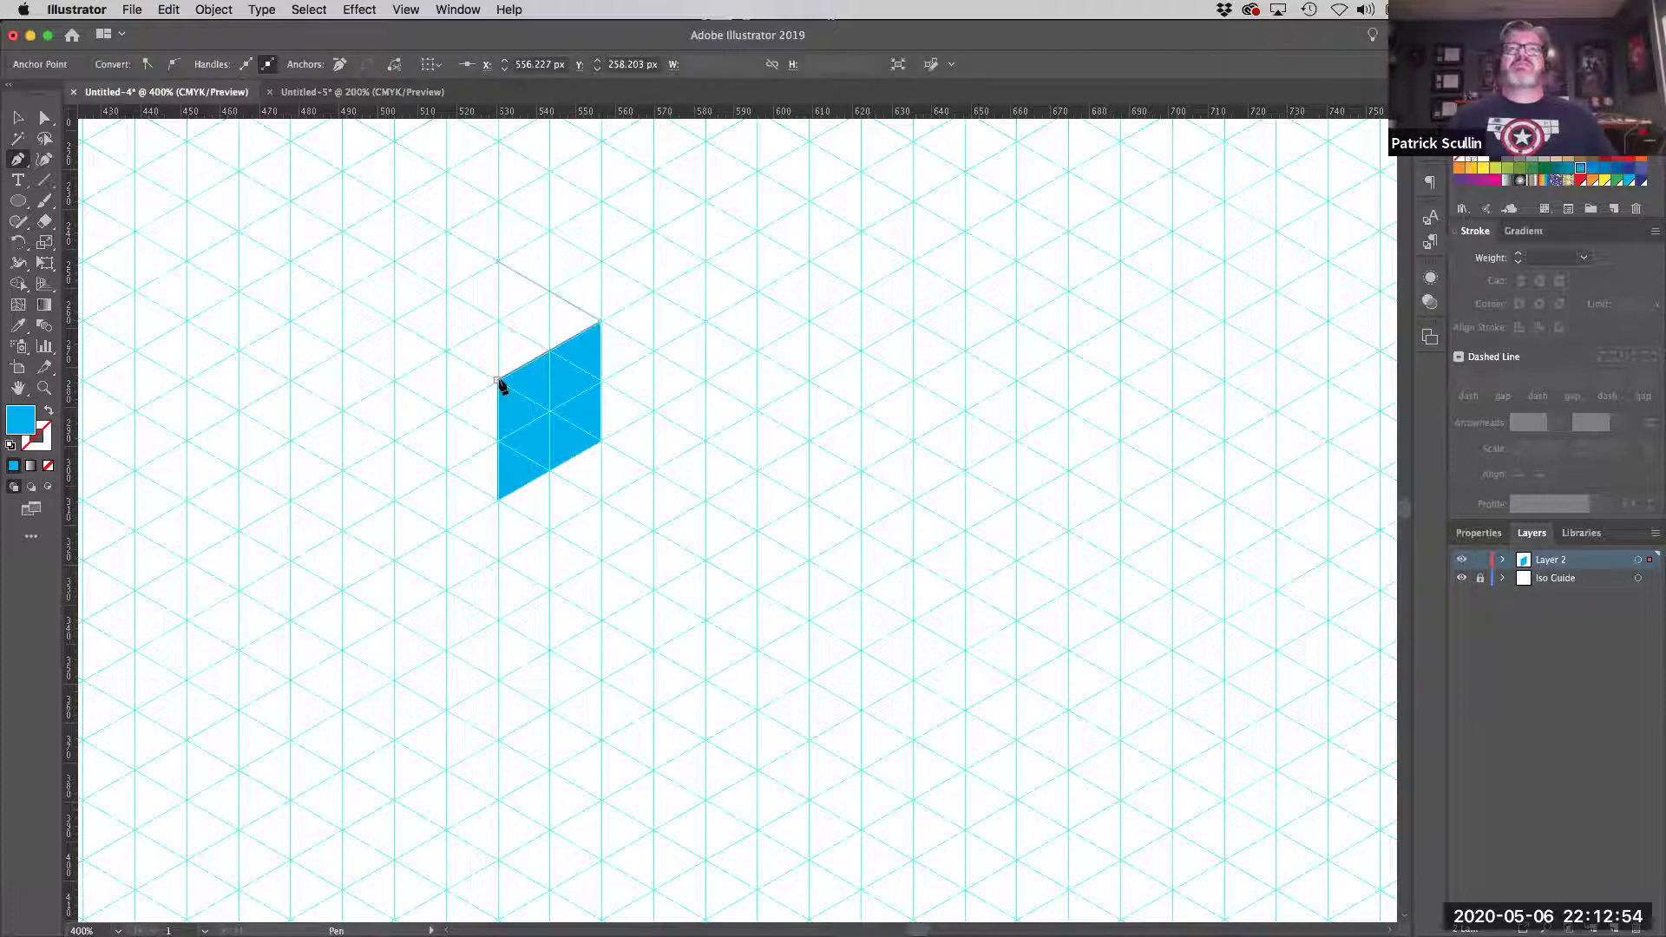
pyautogui.click(498, 379)
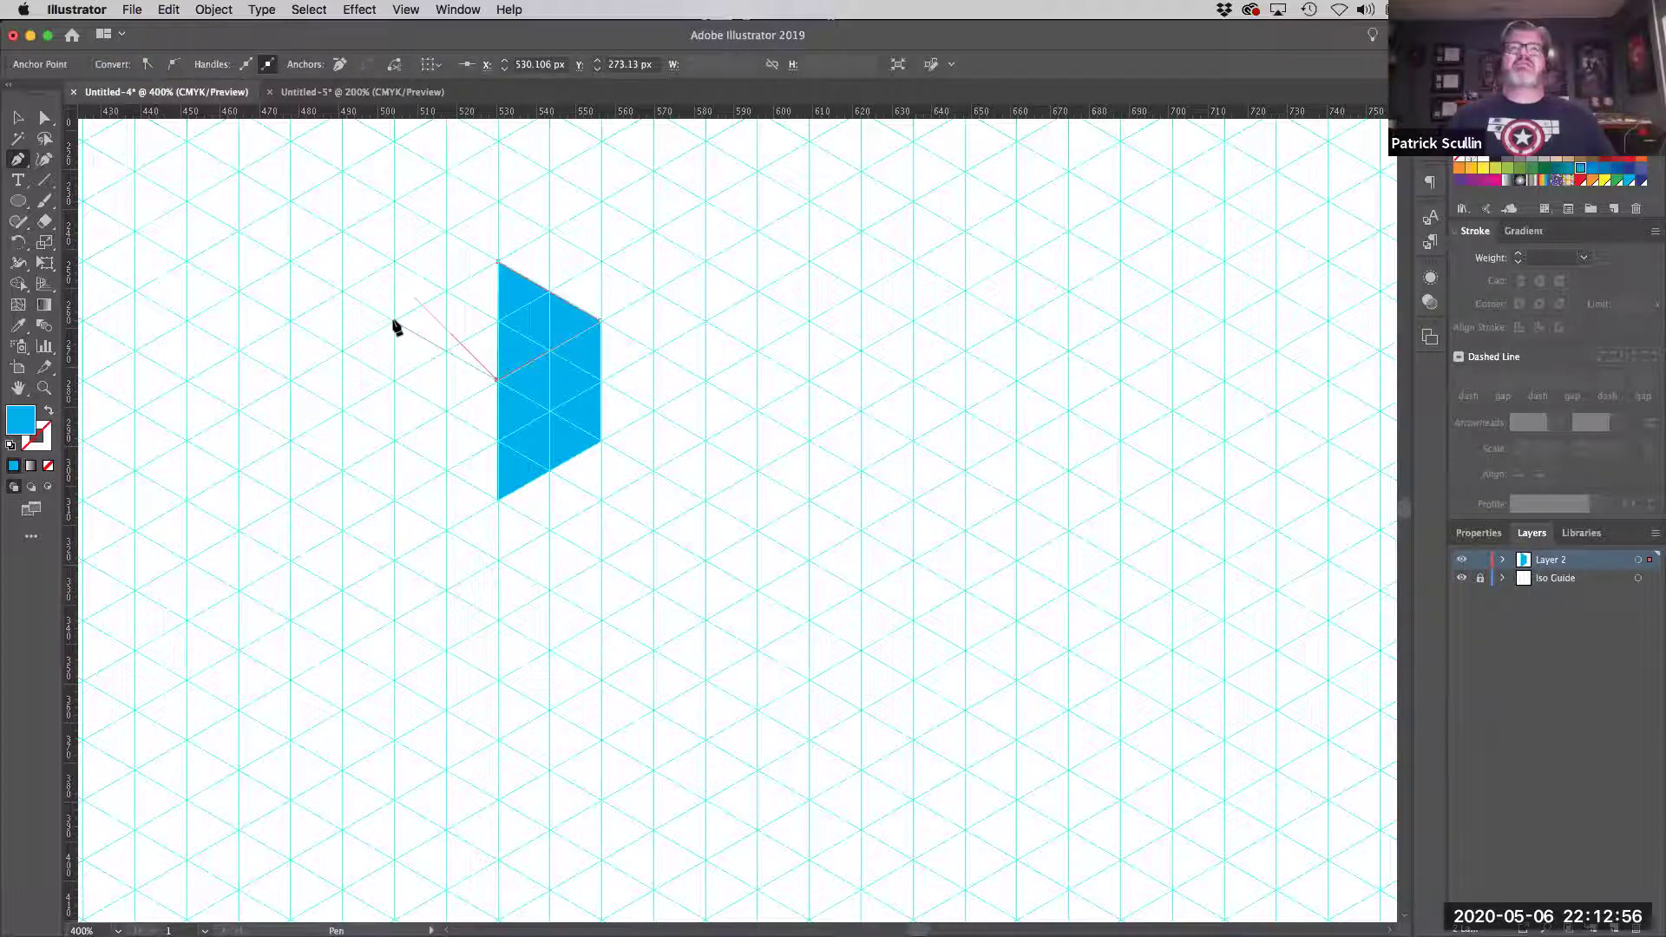
pyautogui.click(393, 322)
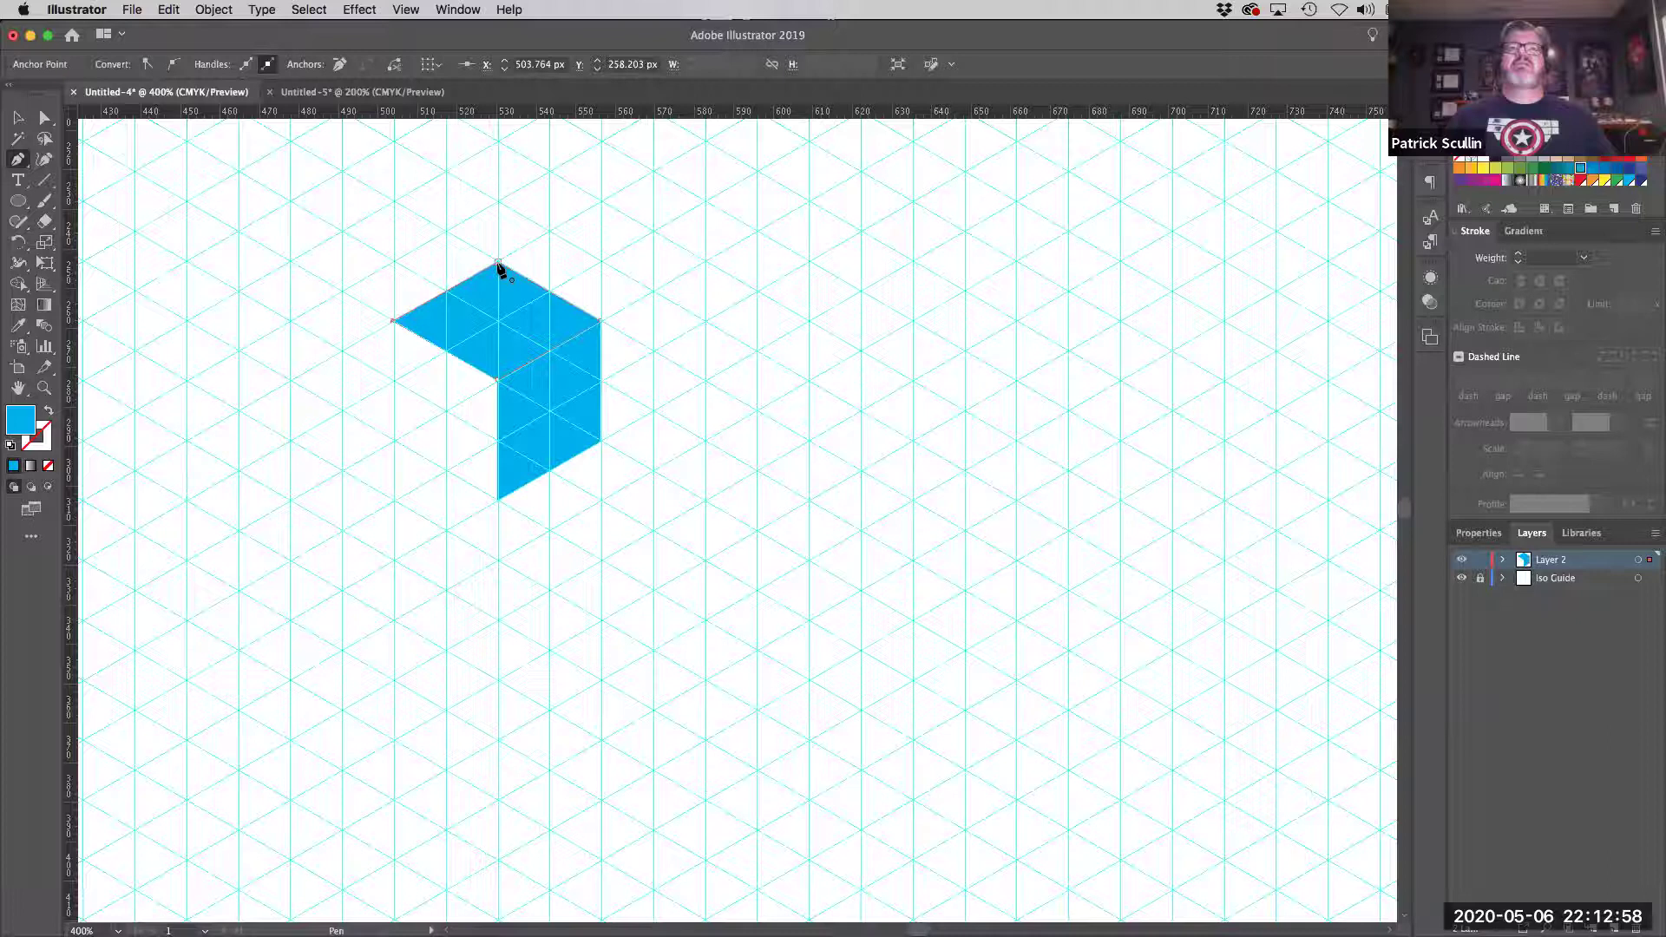
pyautogui.click(498, 263)
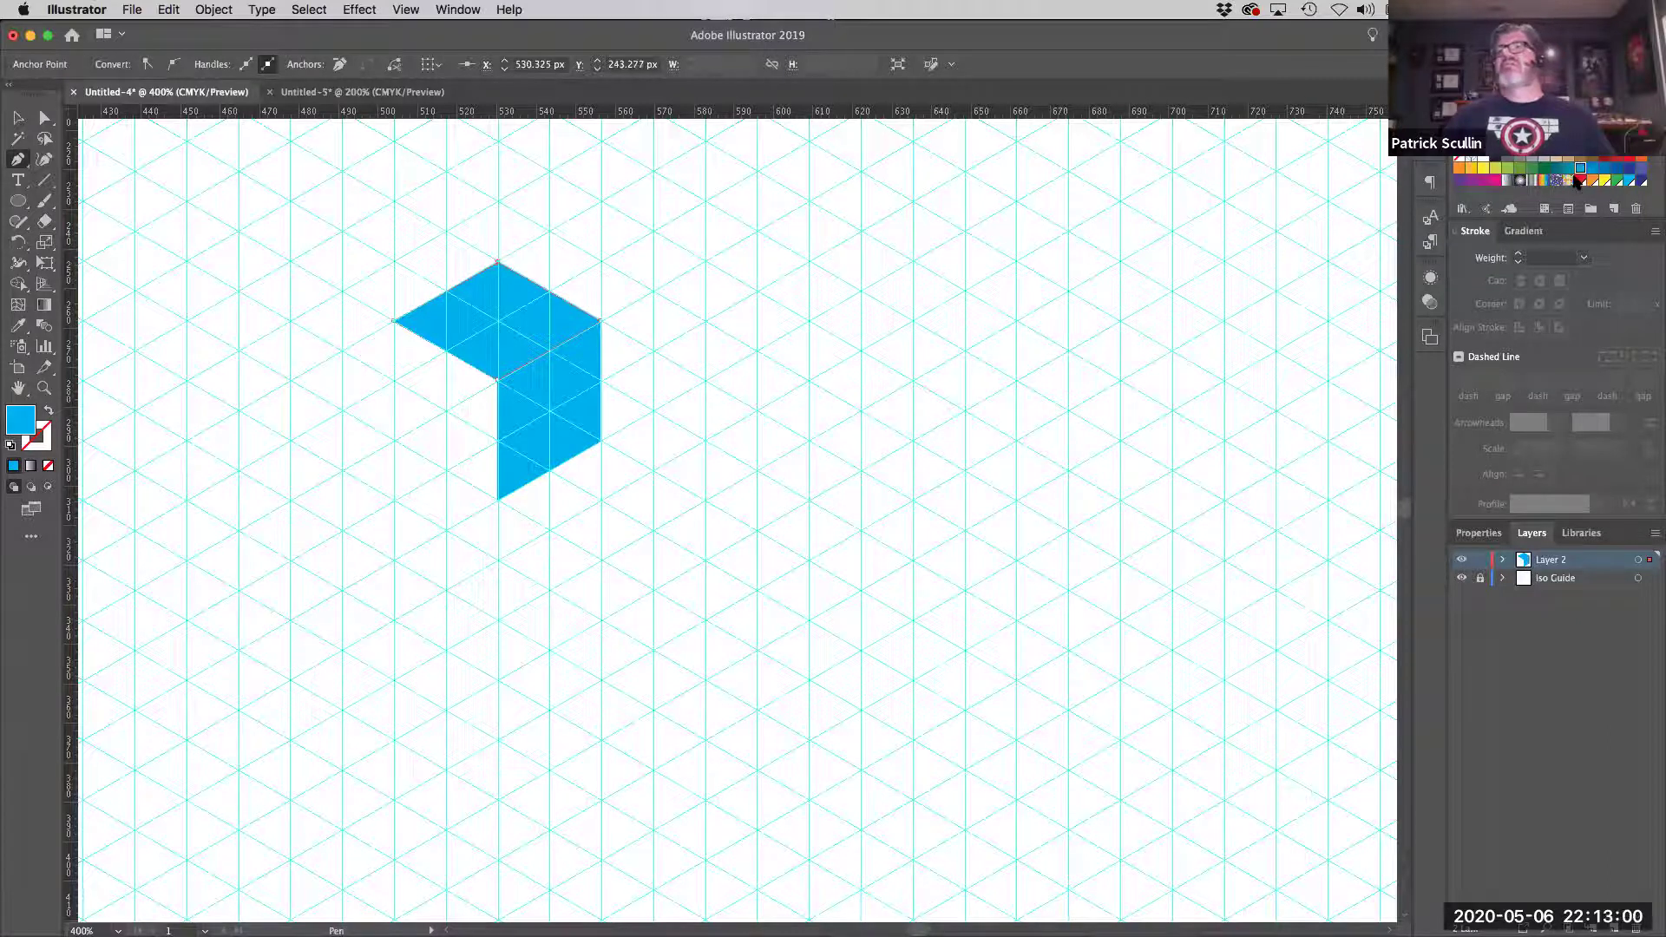
# Set the top face's fill to the light blue 8ADFF9.
pyautogui.doubleClick(21, 421)
pyautogui.moveTo(1027, 230); pyautogui.dragTo(1052, 221)
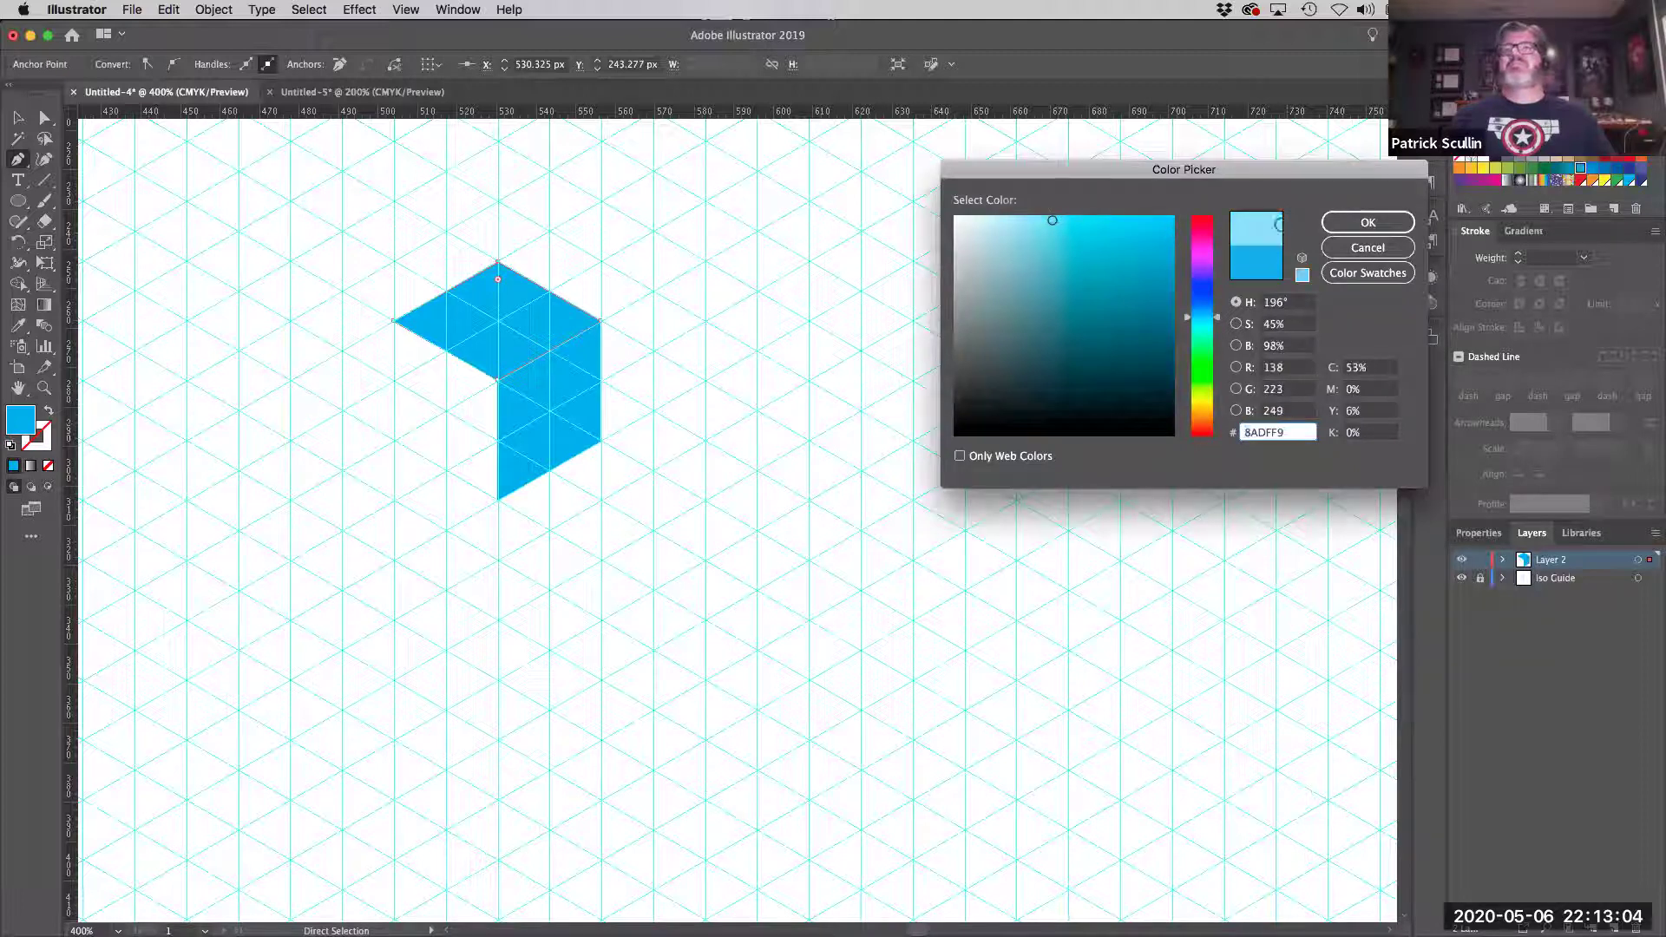
pyautogui.click(1354, 224)
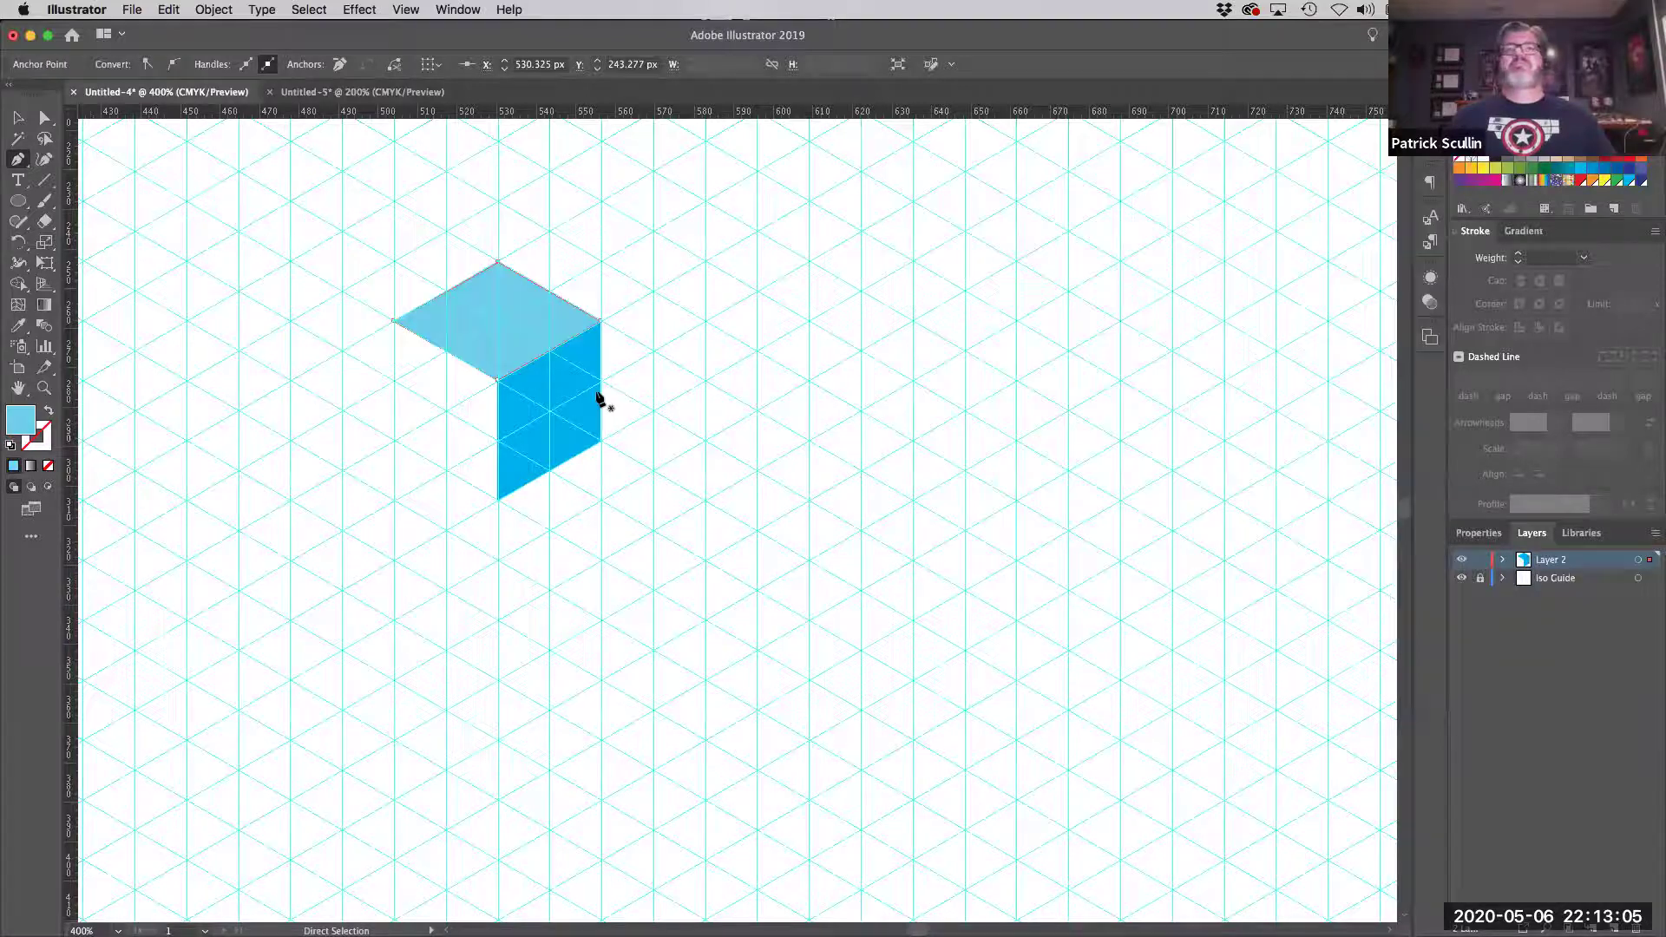
# Draw the cube's left face between the top and right faces, fill it with the dark blue swatch, and deselect it.
pyautogui.click(393, 440)
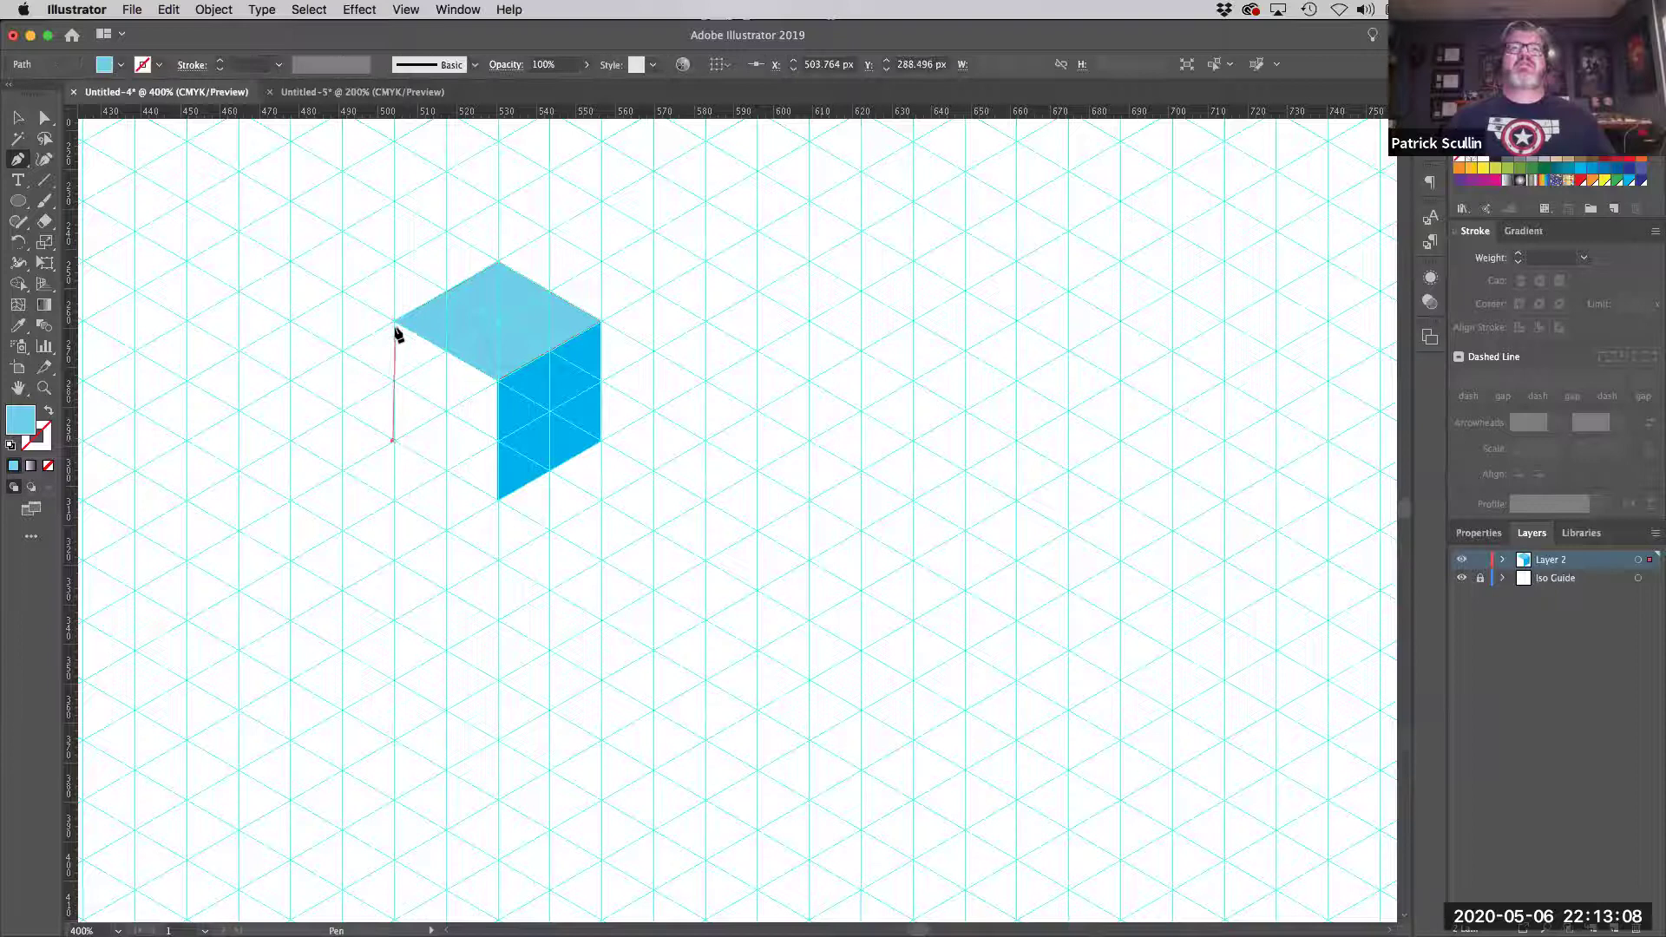
pyautogui.click(394, 322)
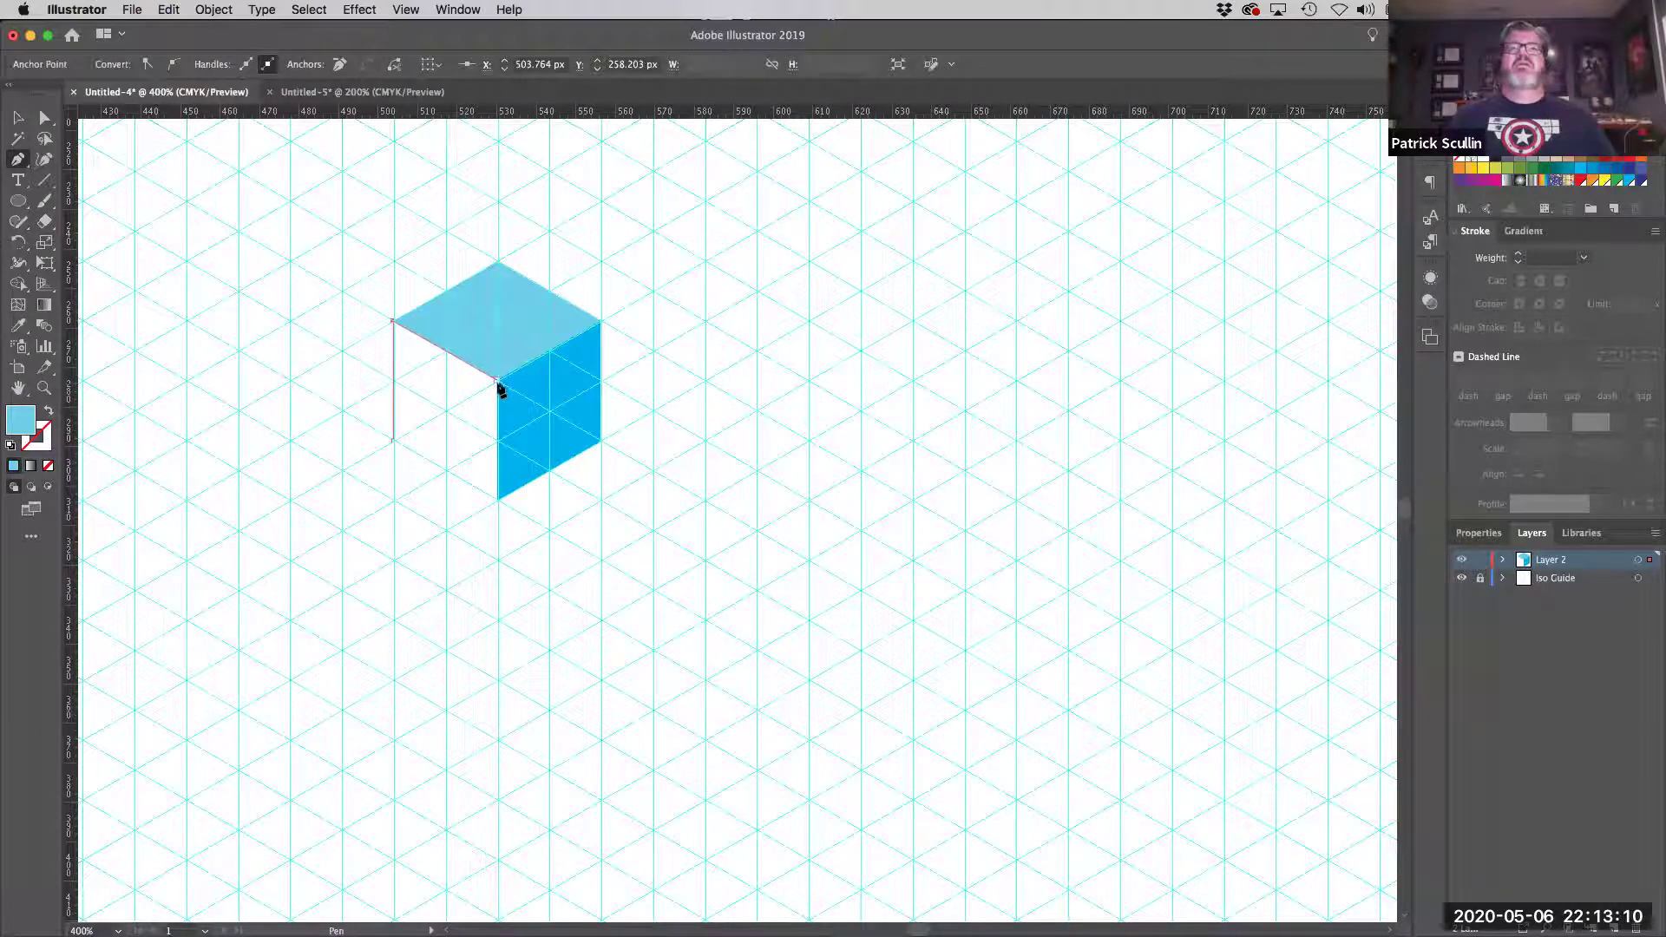
pyautogui.click(497, 380)
pyautogui.click(498, 500)
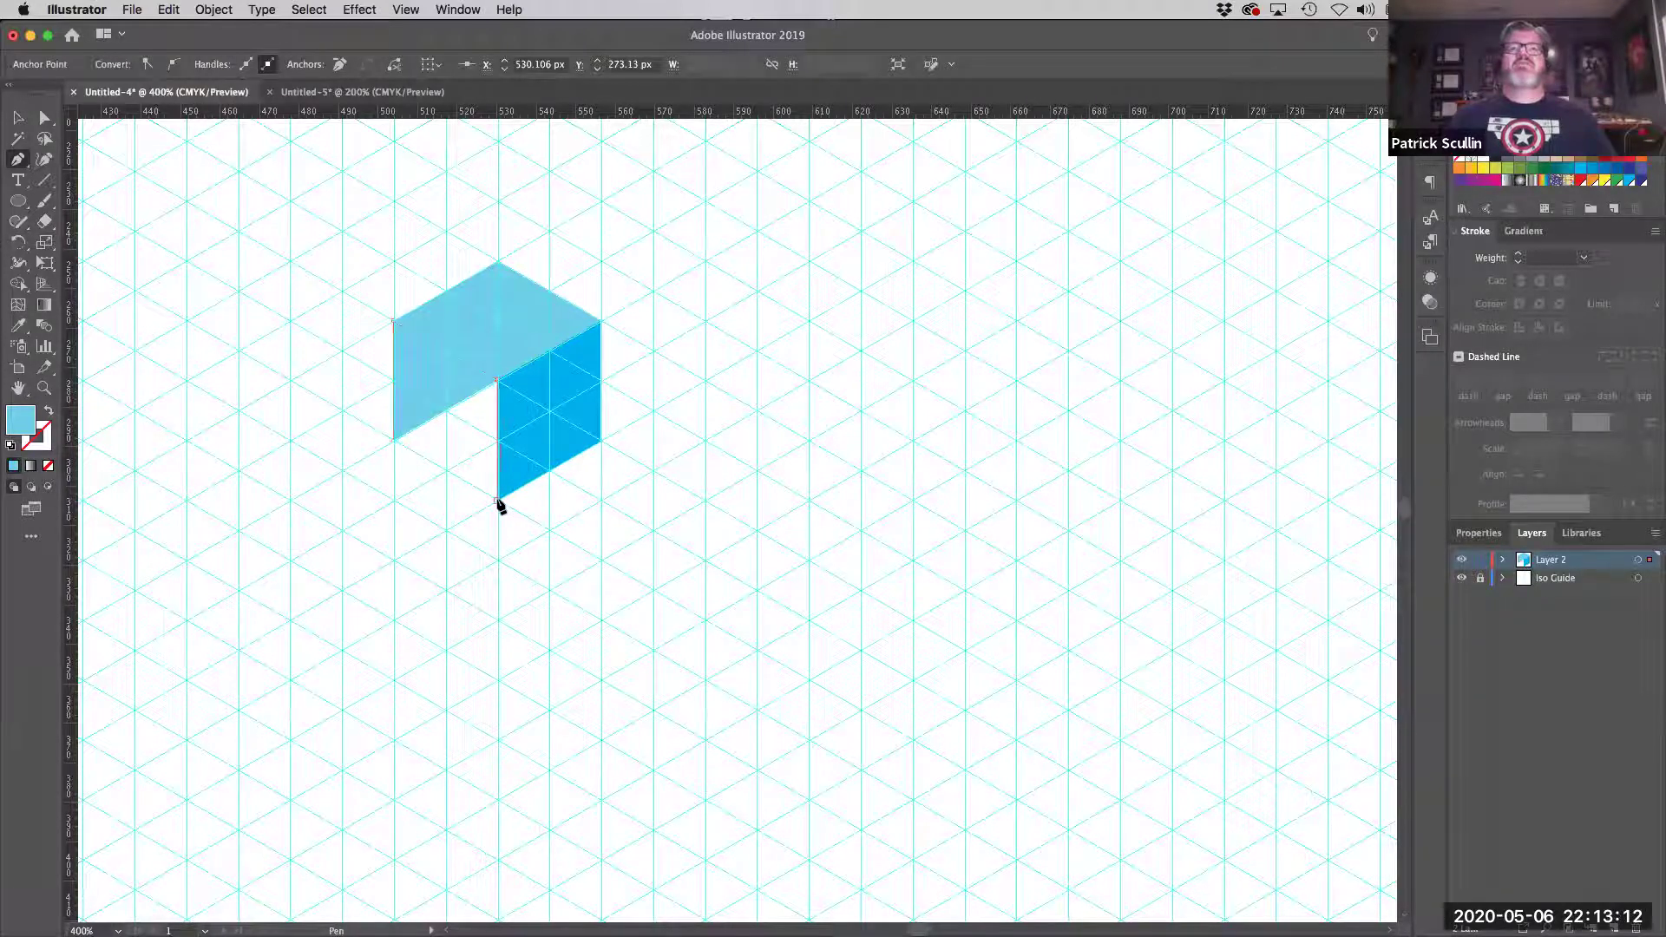
pyautogui.click(392, 441)
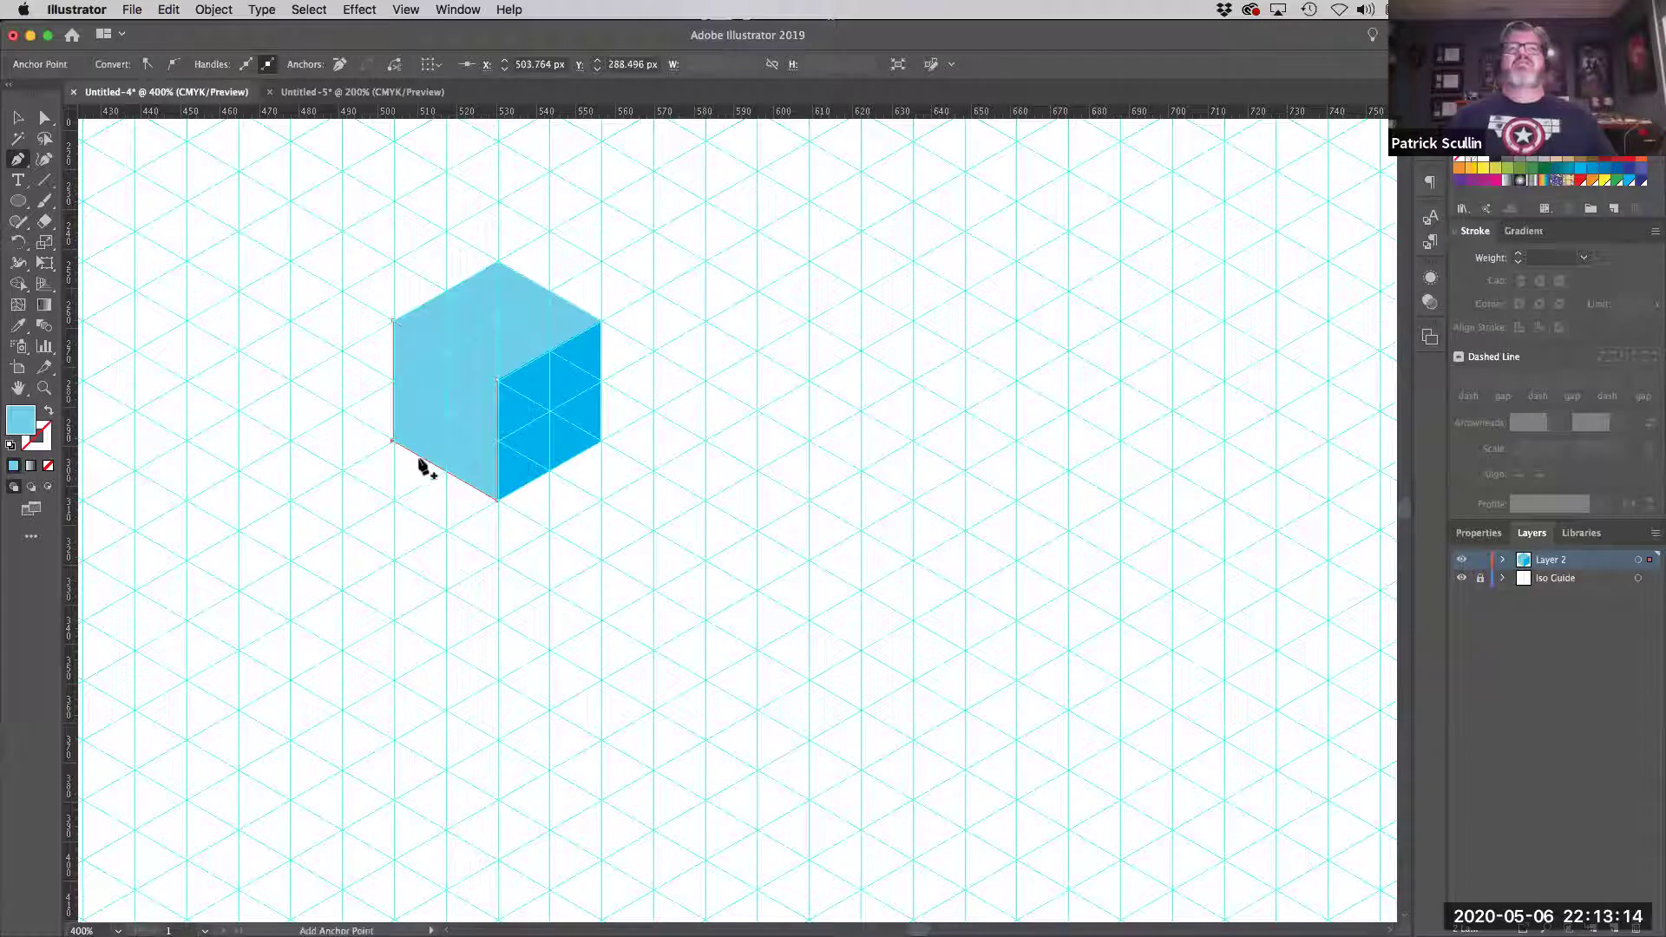
pyautogui.click(1616, 170)
pyautogui.keyDown('super'); pyautogui.click(699, 486); pyautogui.keyUp('super')
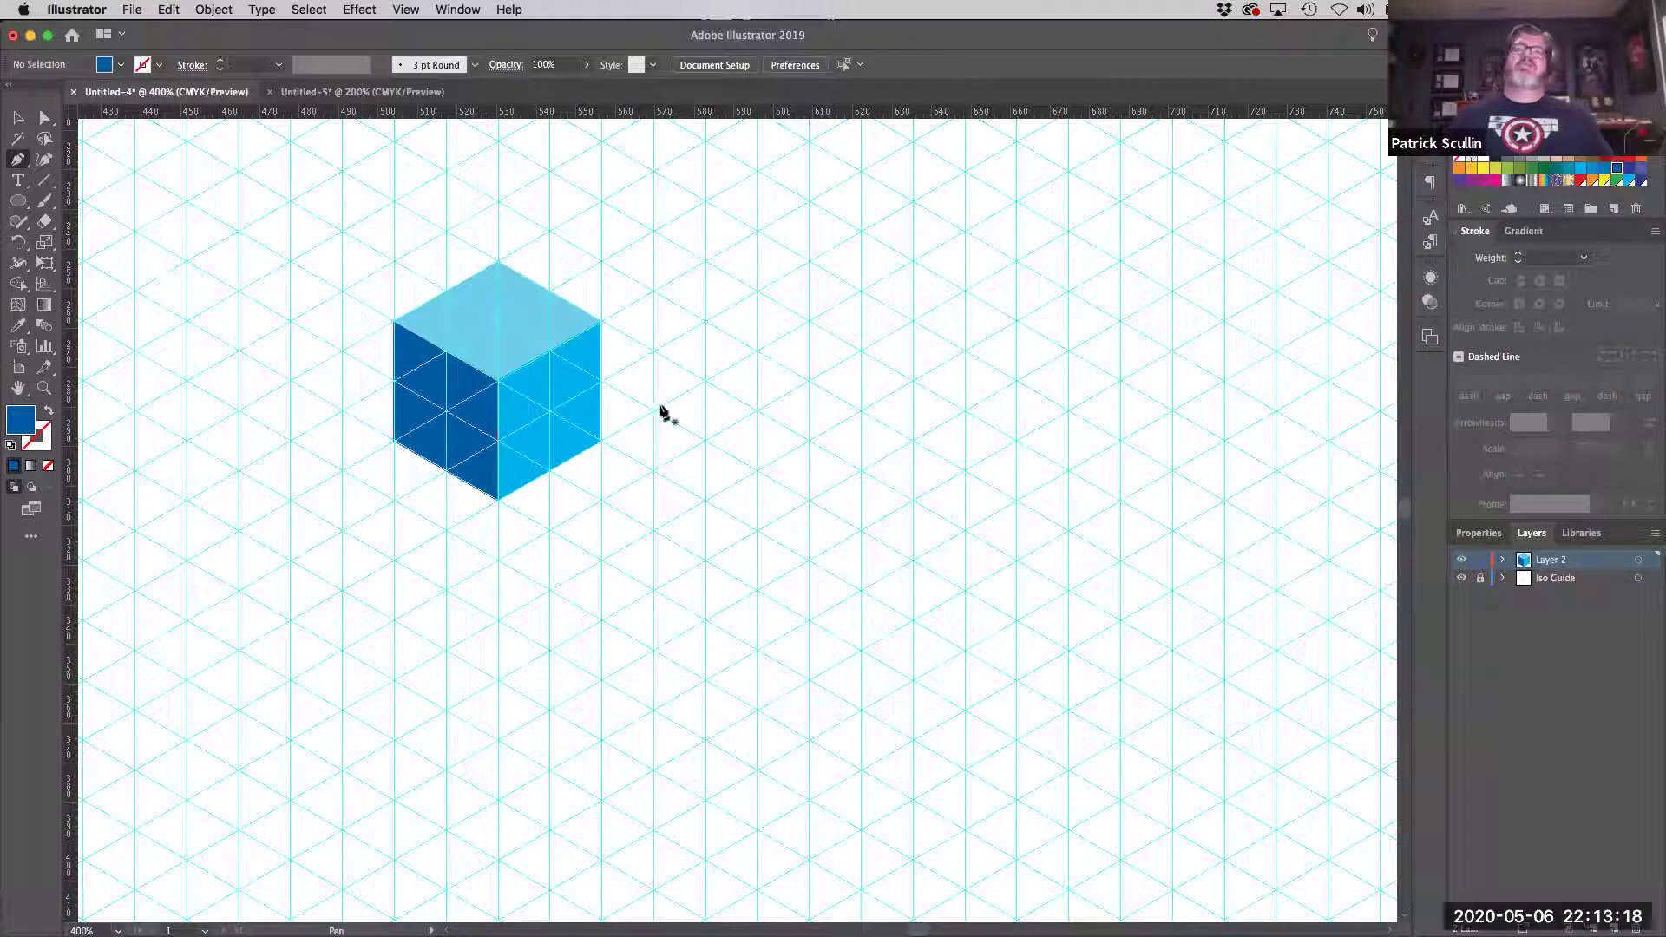
# Hide the Iso Guide layer to view the cube without the grid, and show the layer again.
pyautogui.click(405, 9)
pyautogui.moveTo(434, 586)
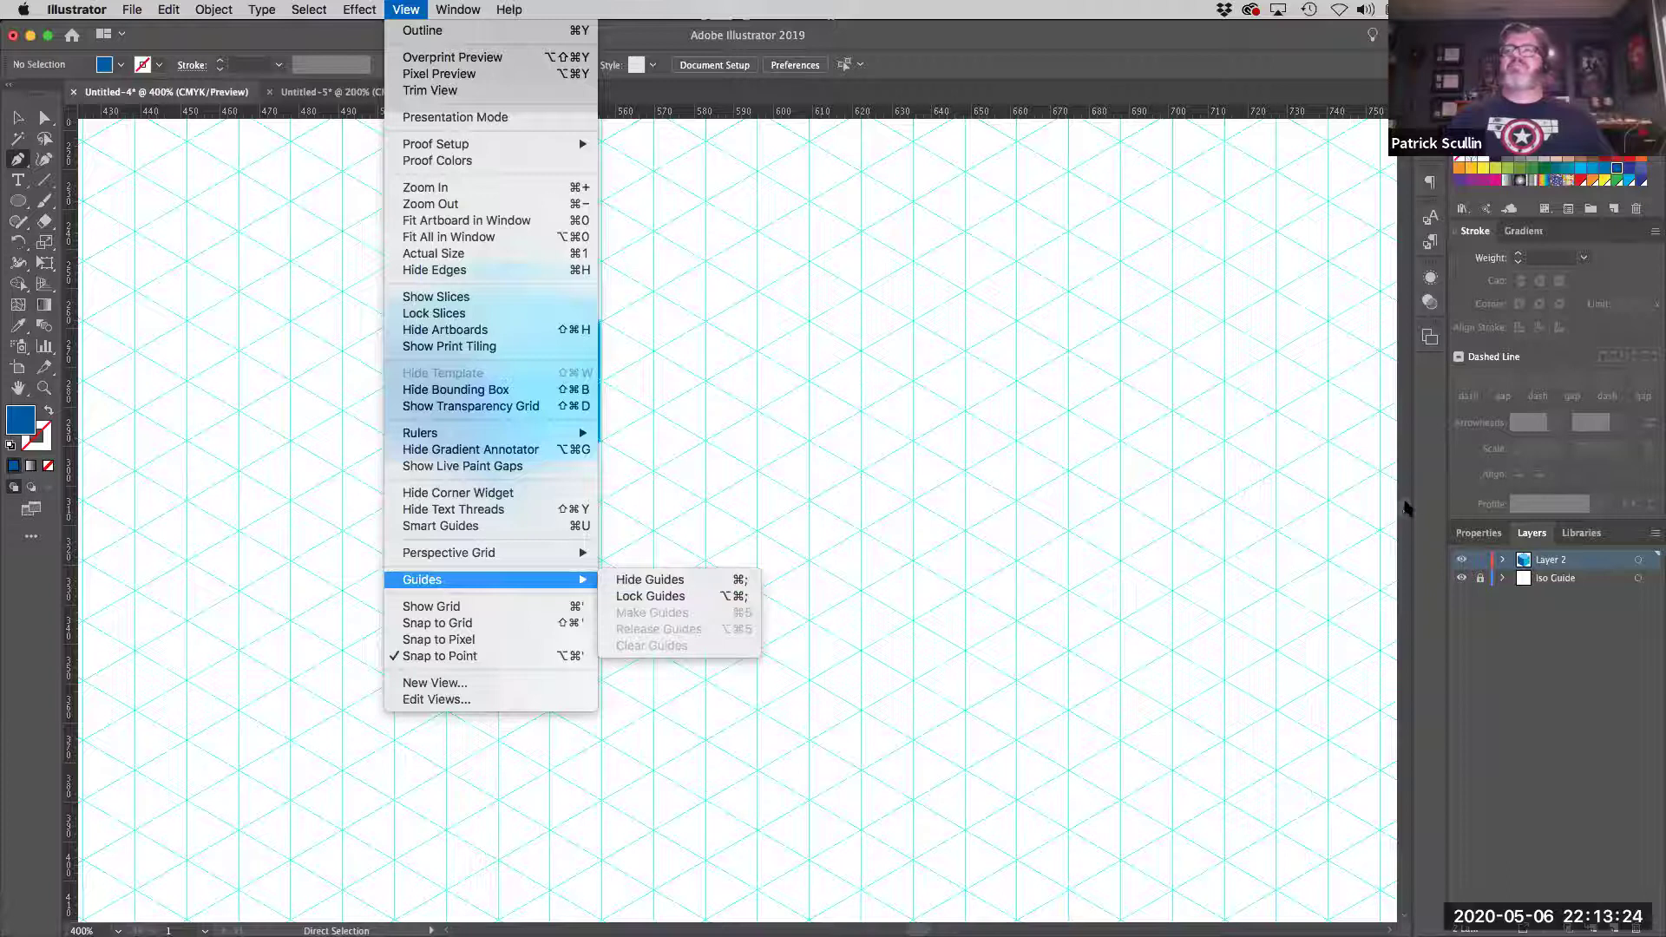
pyautogui.click(653, 581)
pyautogui.click(1461, 578)
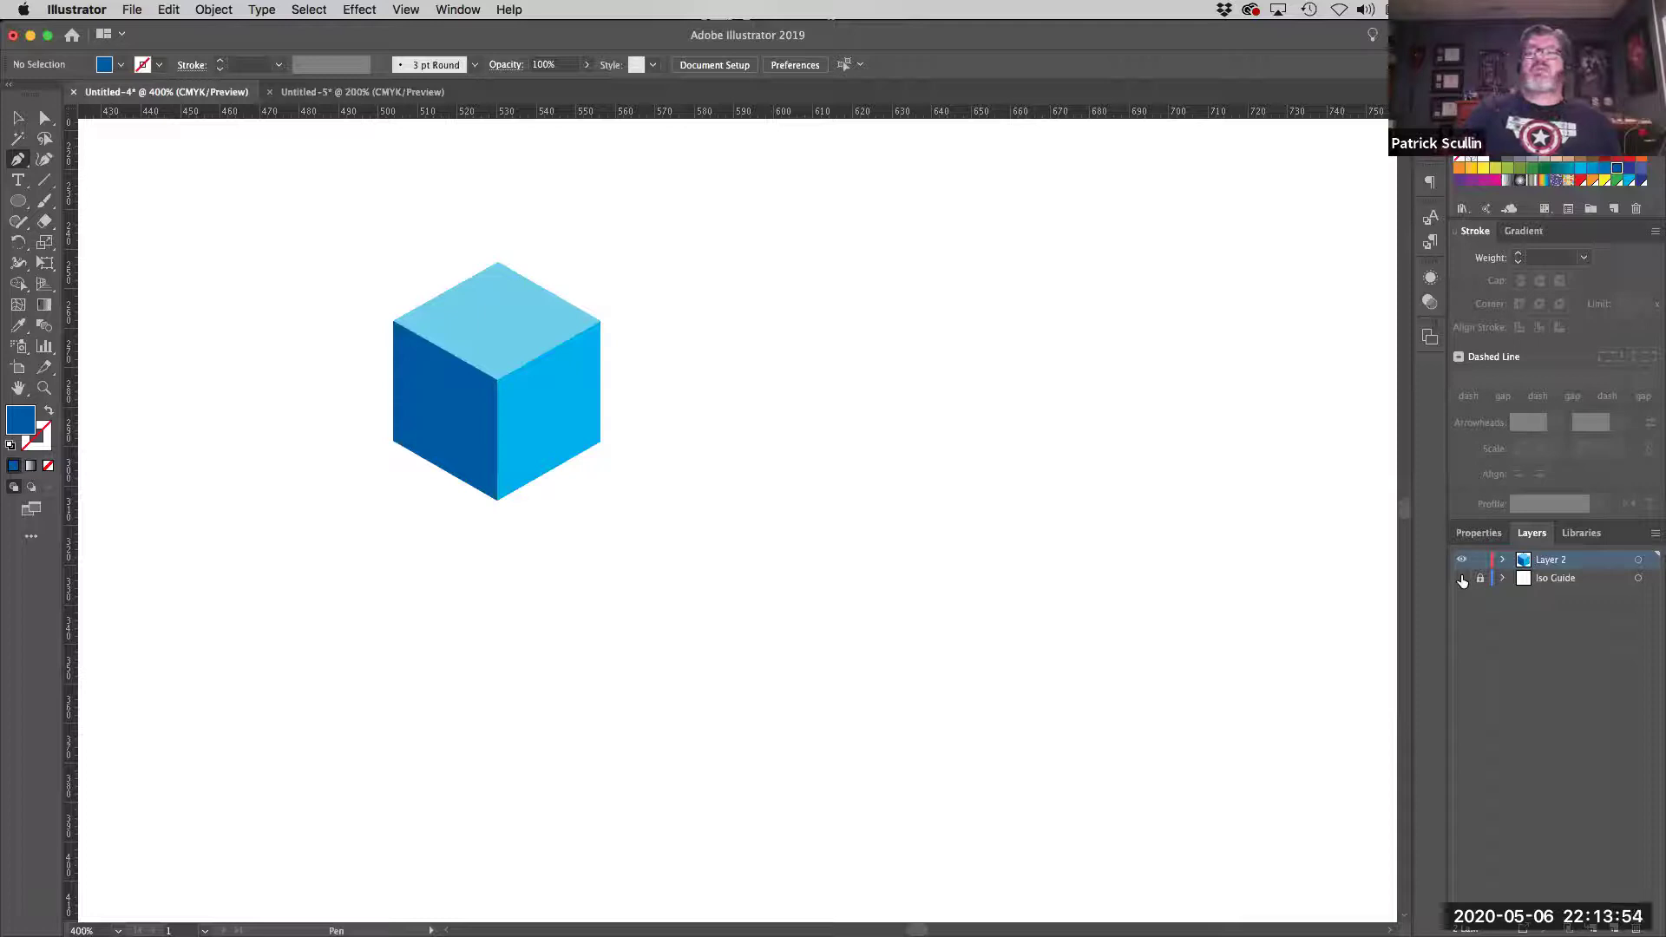
pyautogui.click(1457, 578)
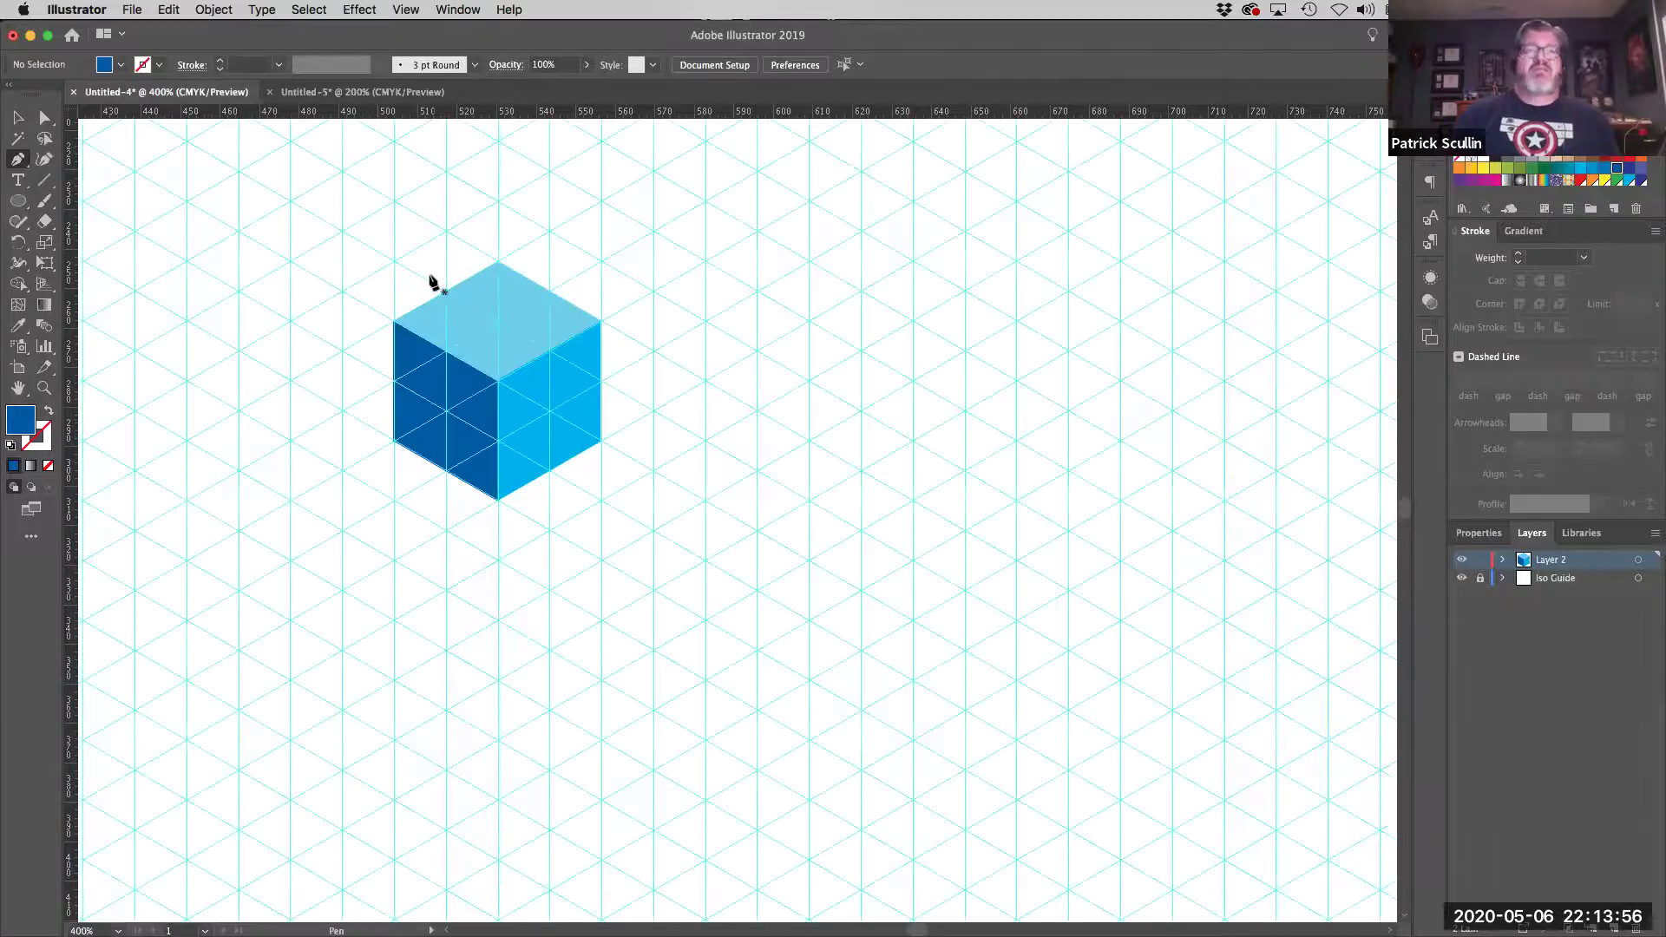
# Select all three cube faces and place a duplicate cube to the right at the same height, two grid columns away.
pyautogui.press('v')
pyautogui.moveTo(387, 243); pyautogui.dragTo(739, 568)
pyautogui.moveTo(472, 403); pyautogui.dragTo(786, 407)
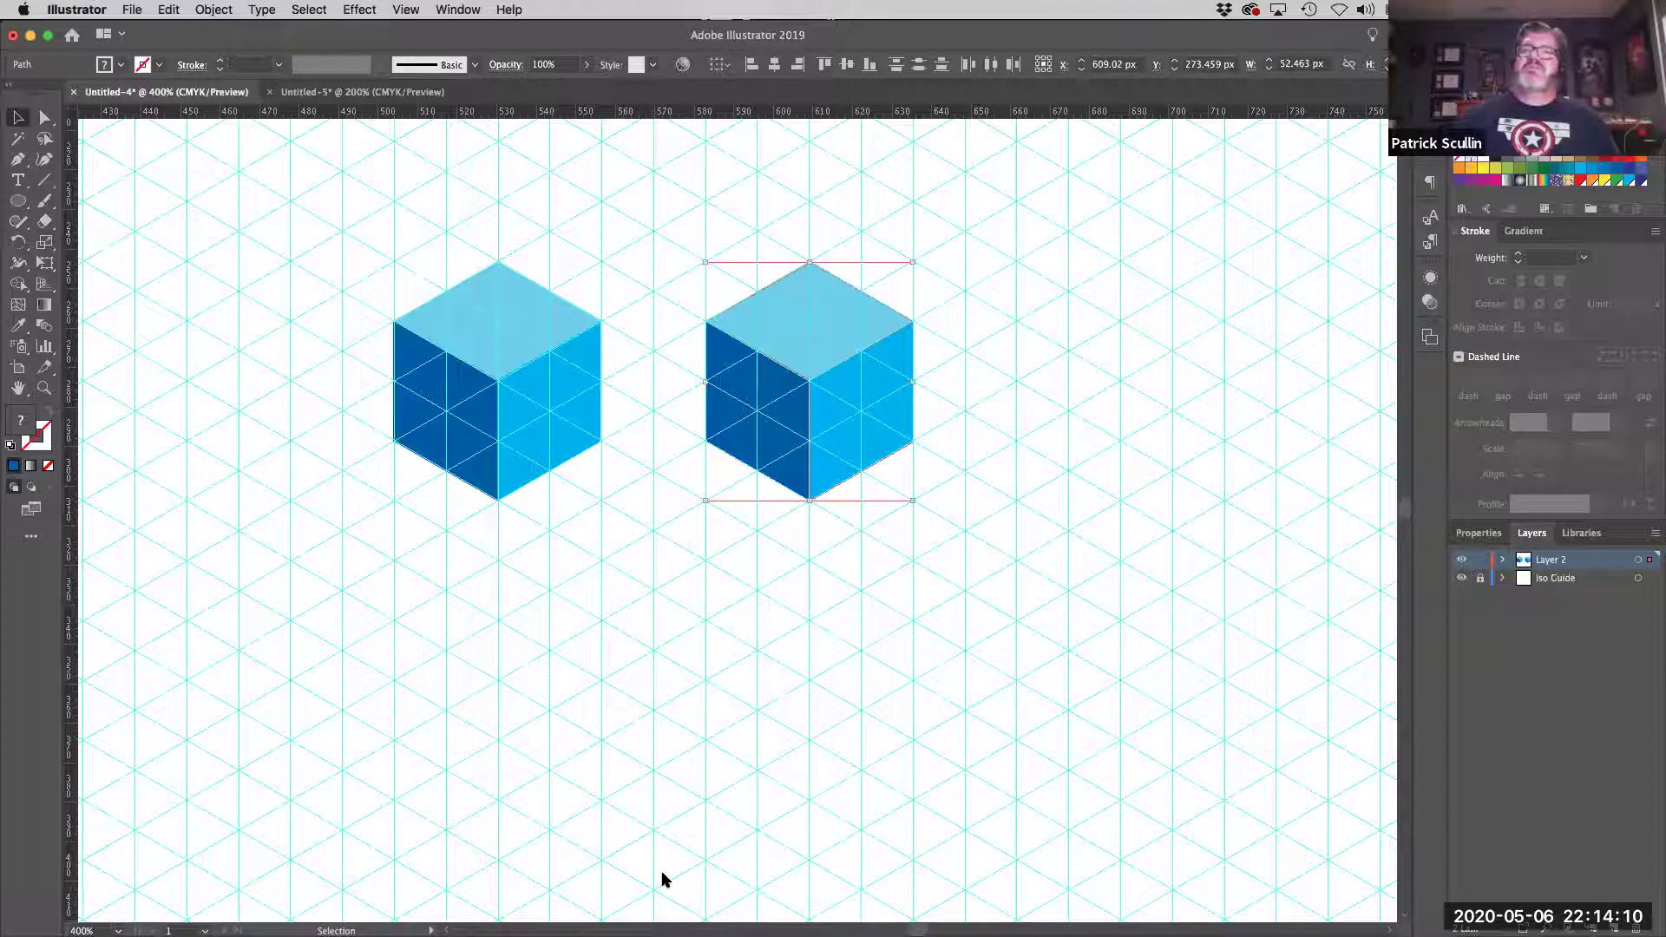
# Hide the Iso Guide layer and show the standard document grid behind the two cubes.
pyautogui.click(1461, 578)
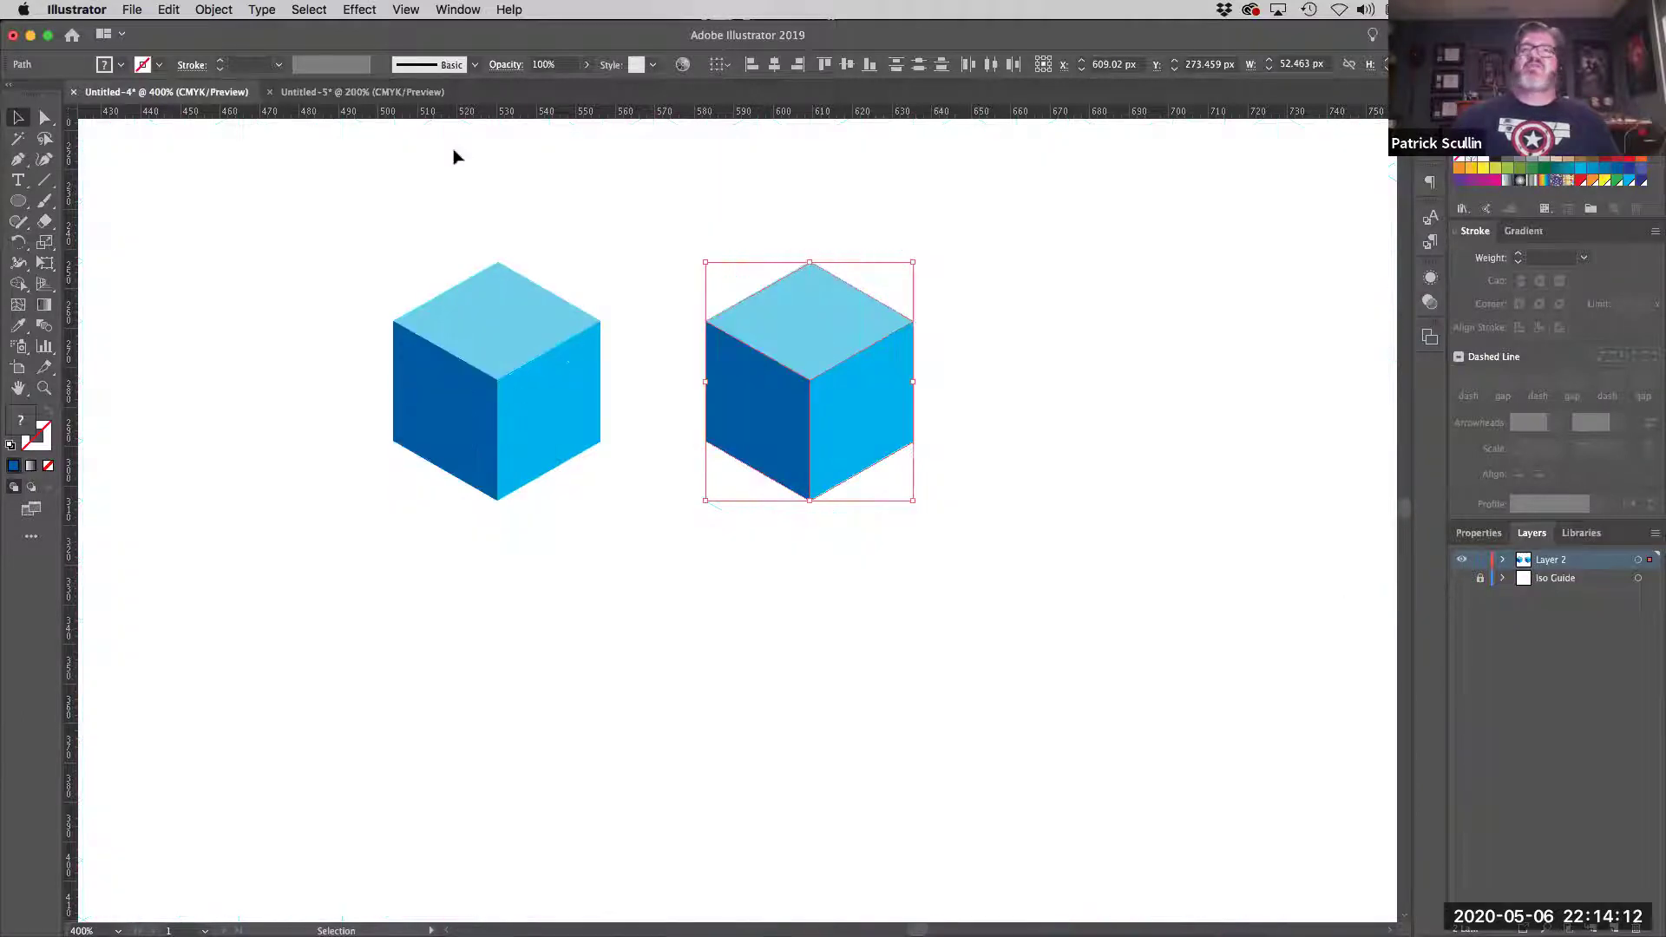
pyautogui.click(405, 9)
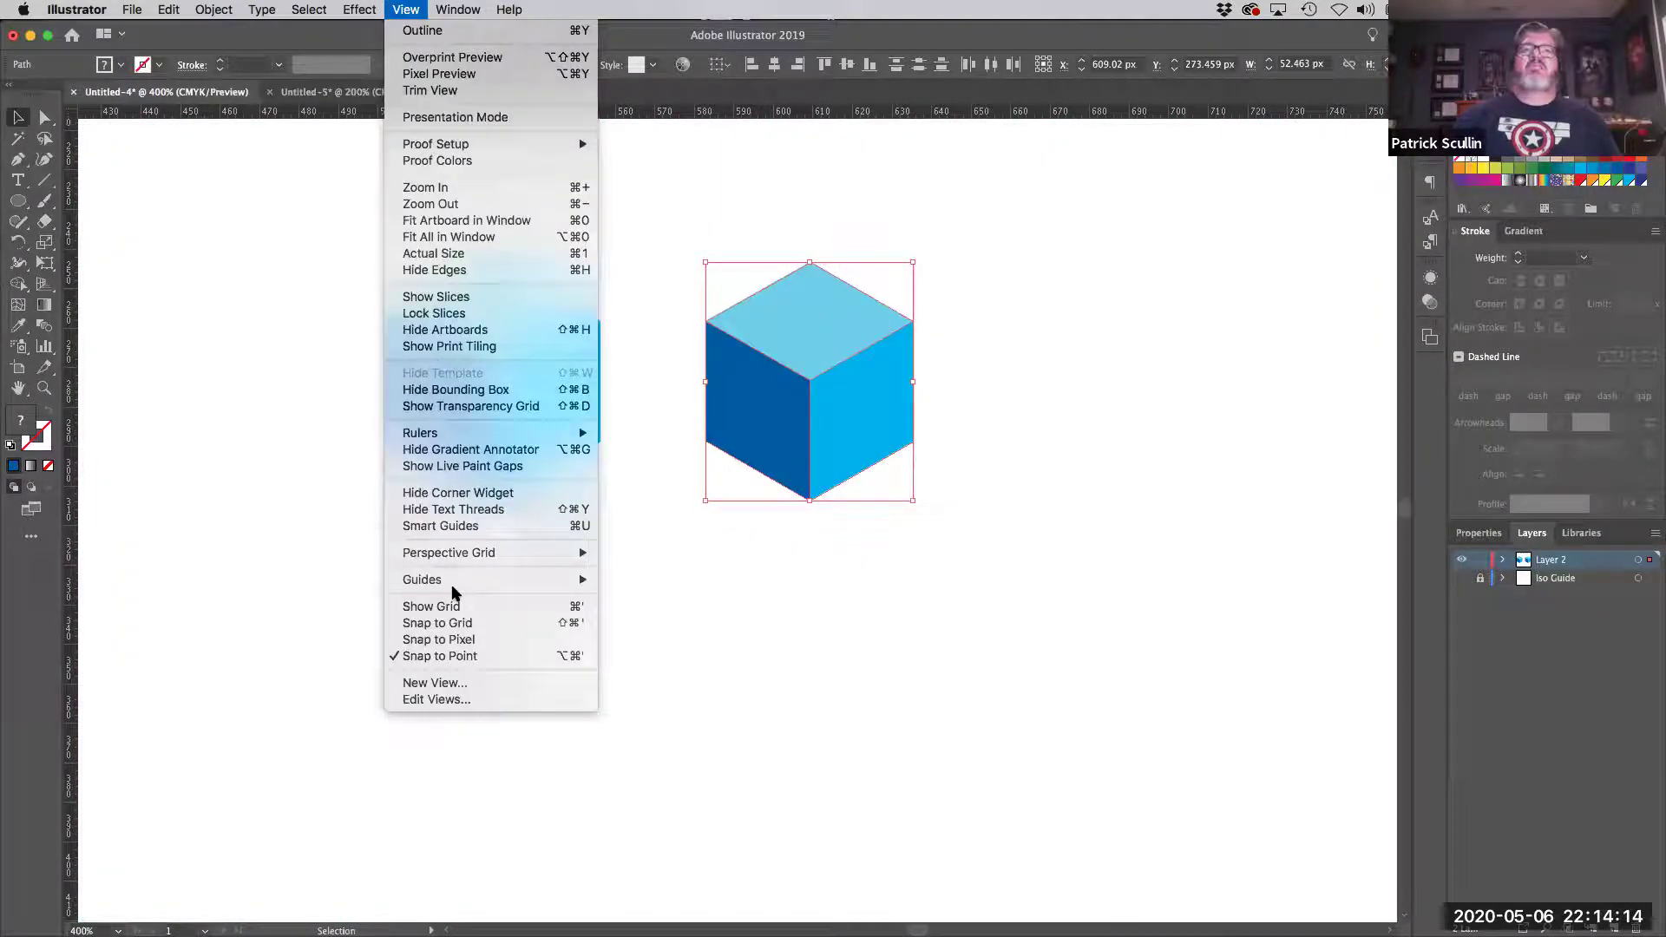
pyautogui.moveTo(486, 579)
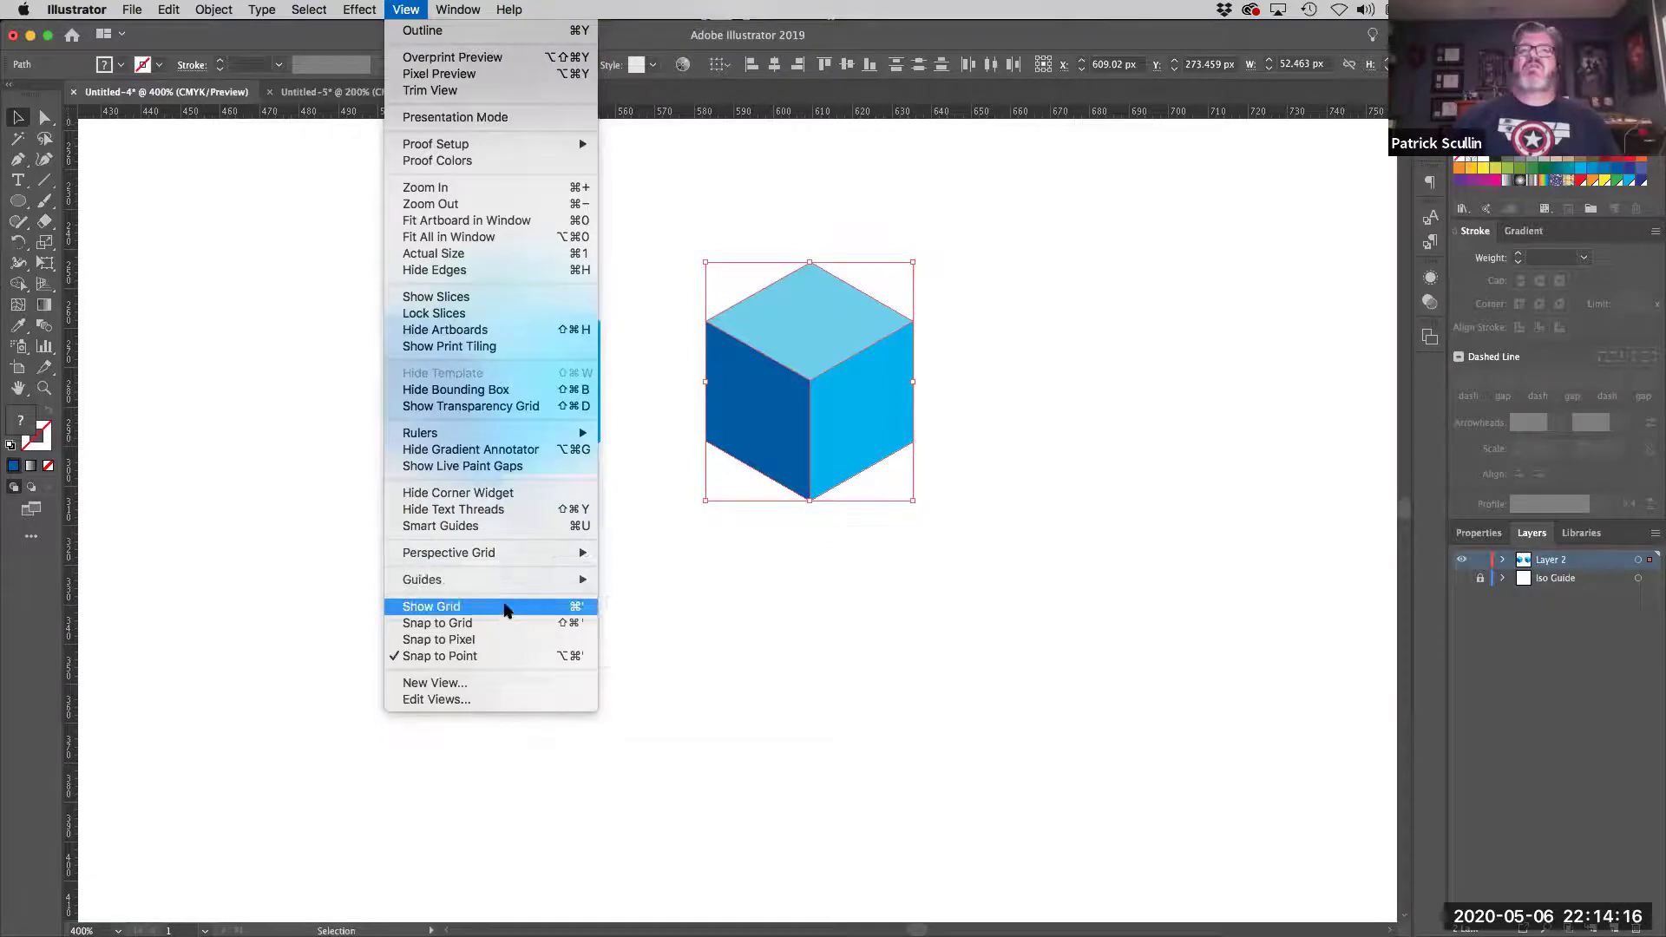
pyautogui.click(508, 606)
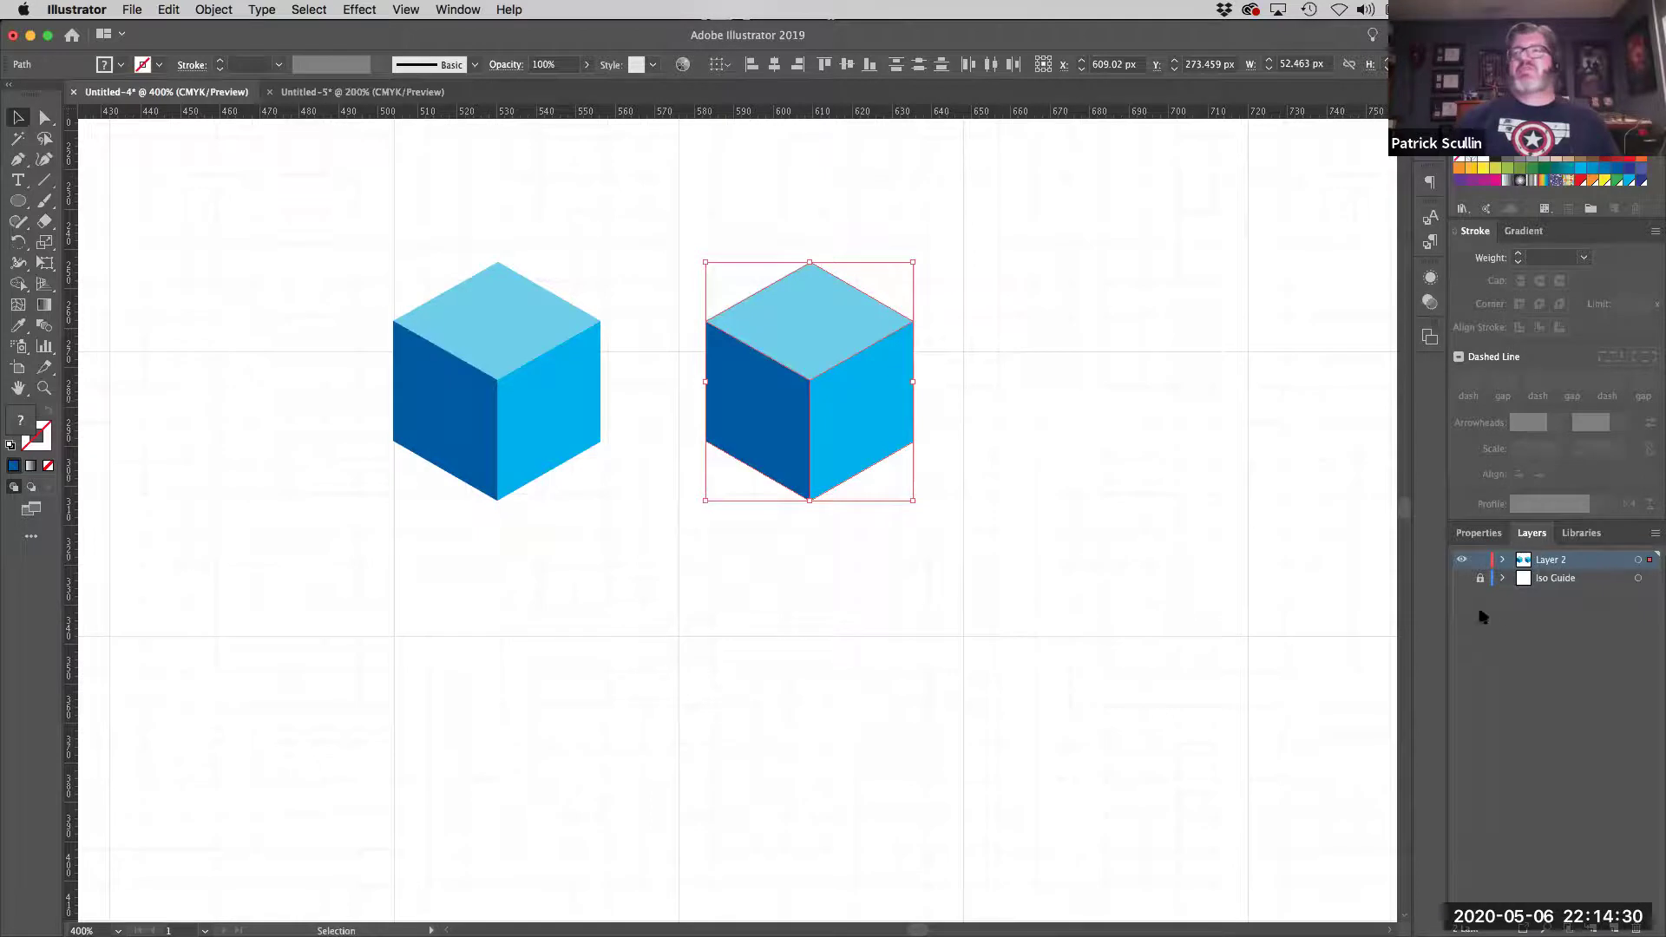
# Hide Layer 2 with the cubes so only the Iso Guide layer shows, and hide the standard document grid.
pyautogui.click(1462, 559)
pyautogui.click(1459, 578)
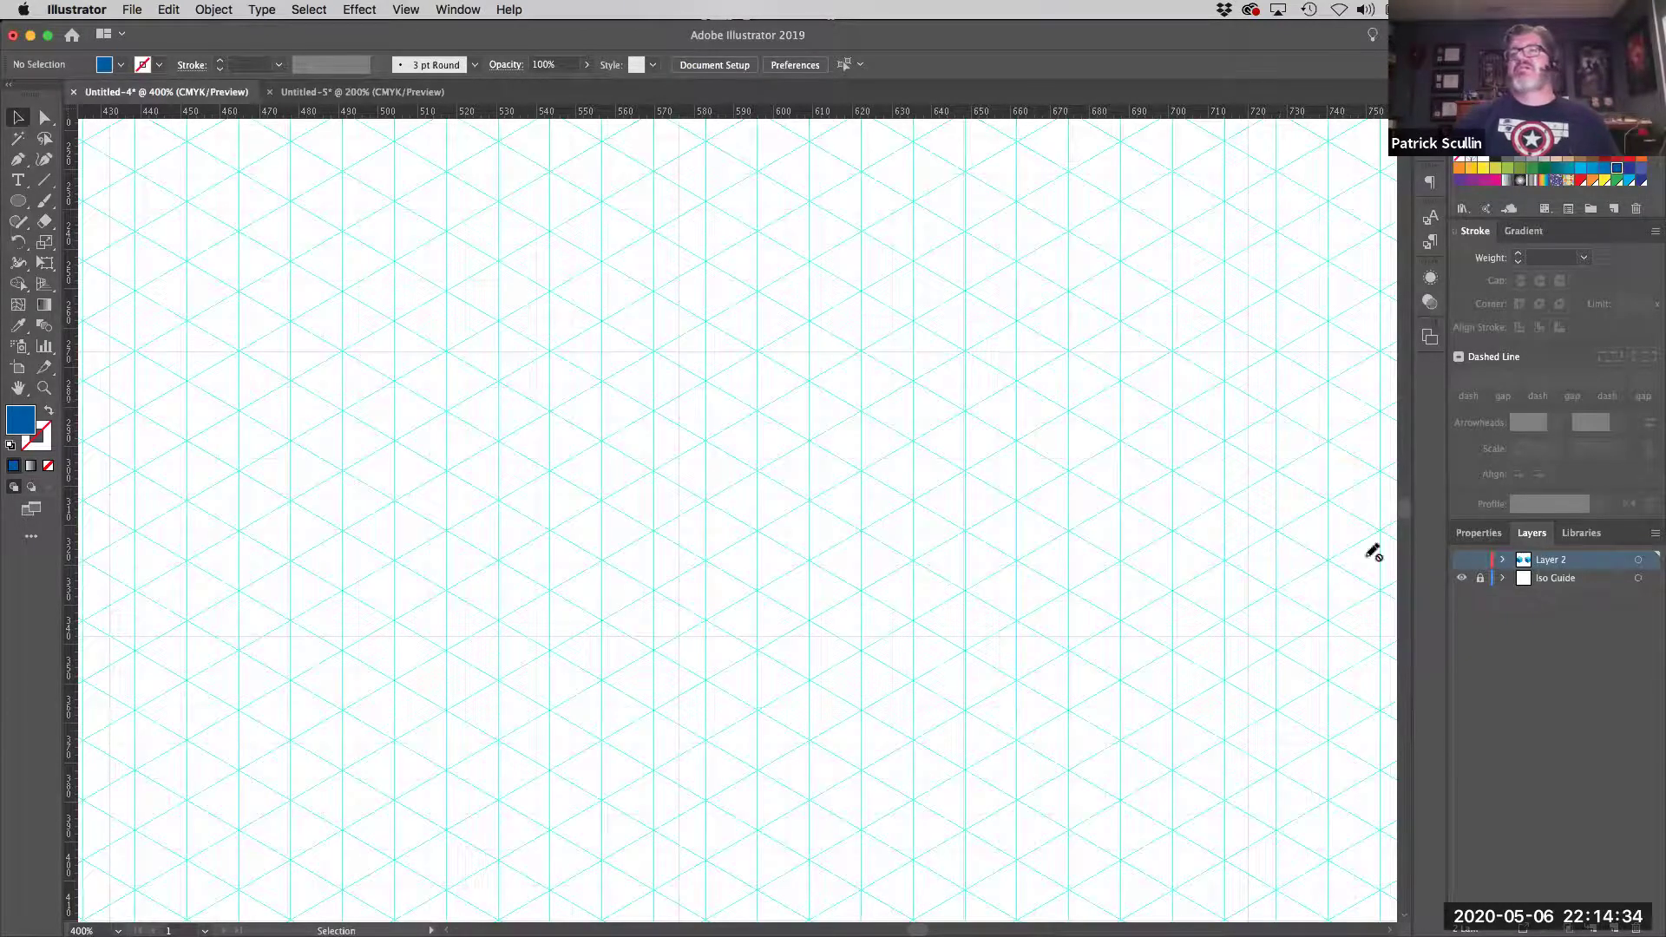
pyautogui.click(408, 9)
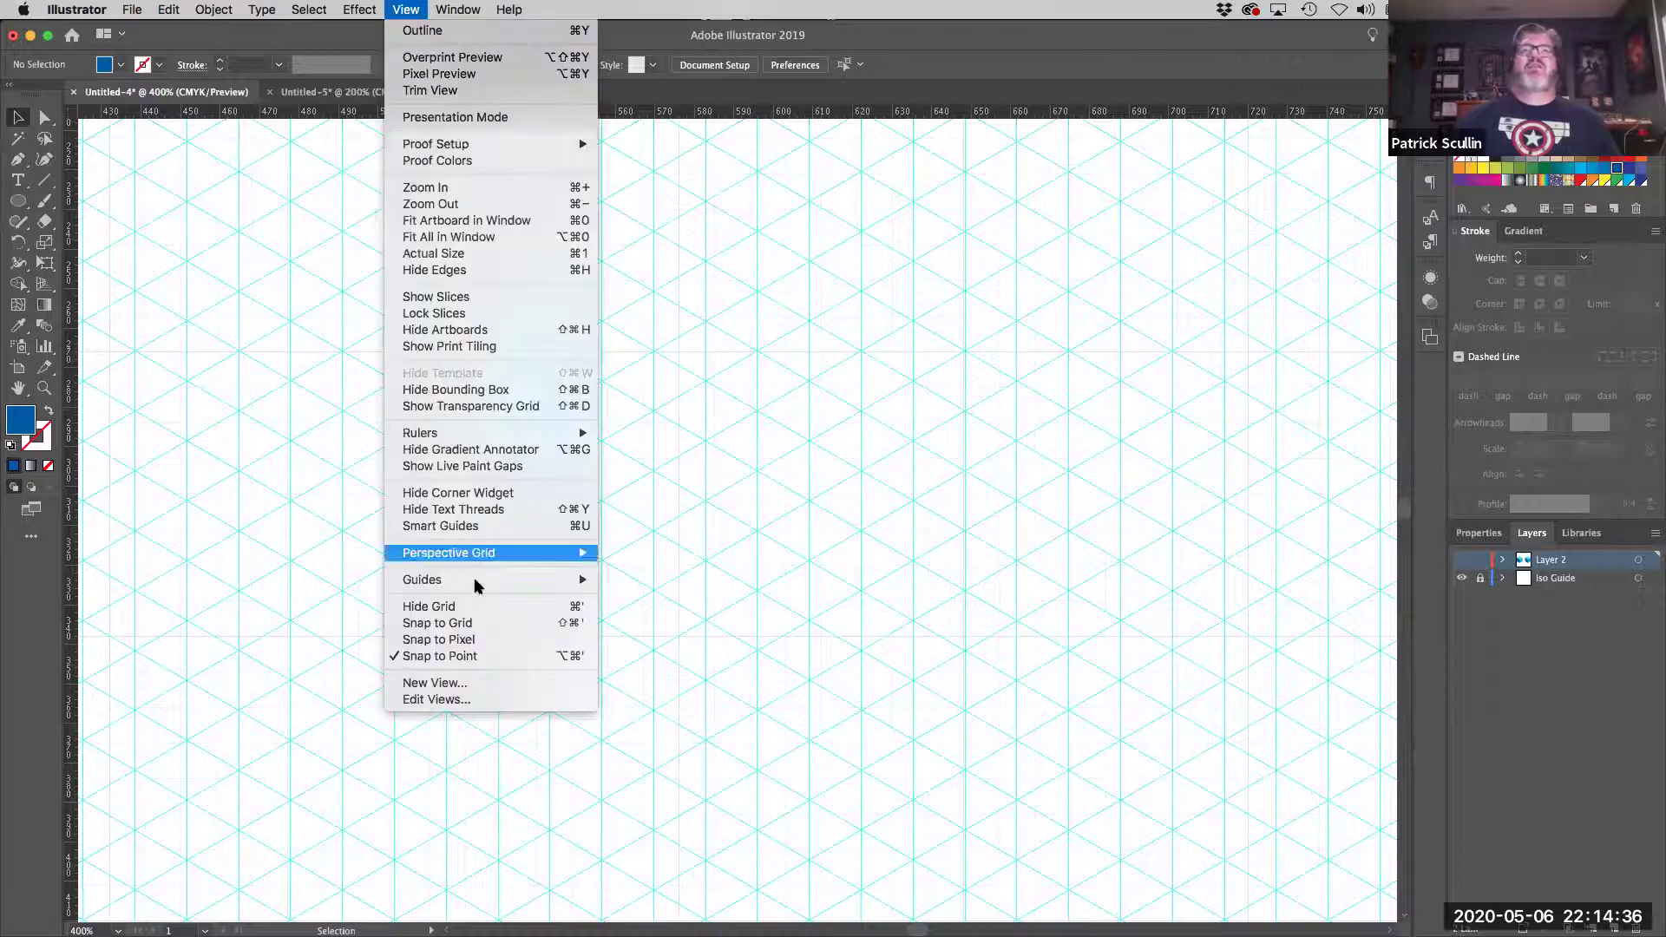
pyautogui.moveTo(482, 579)
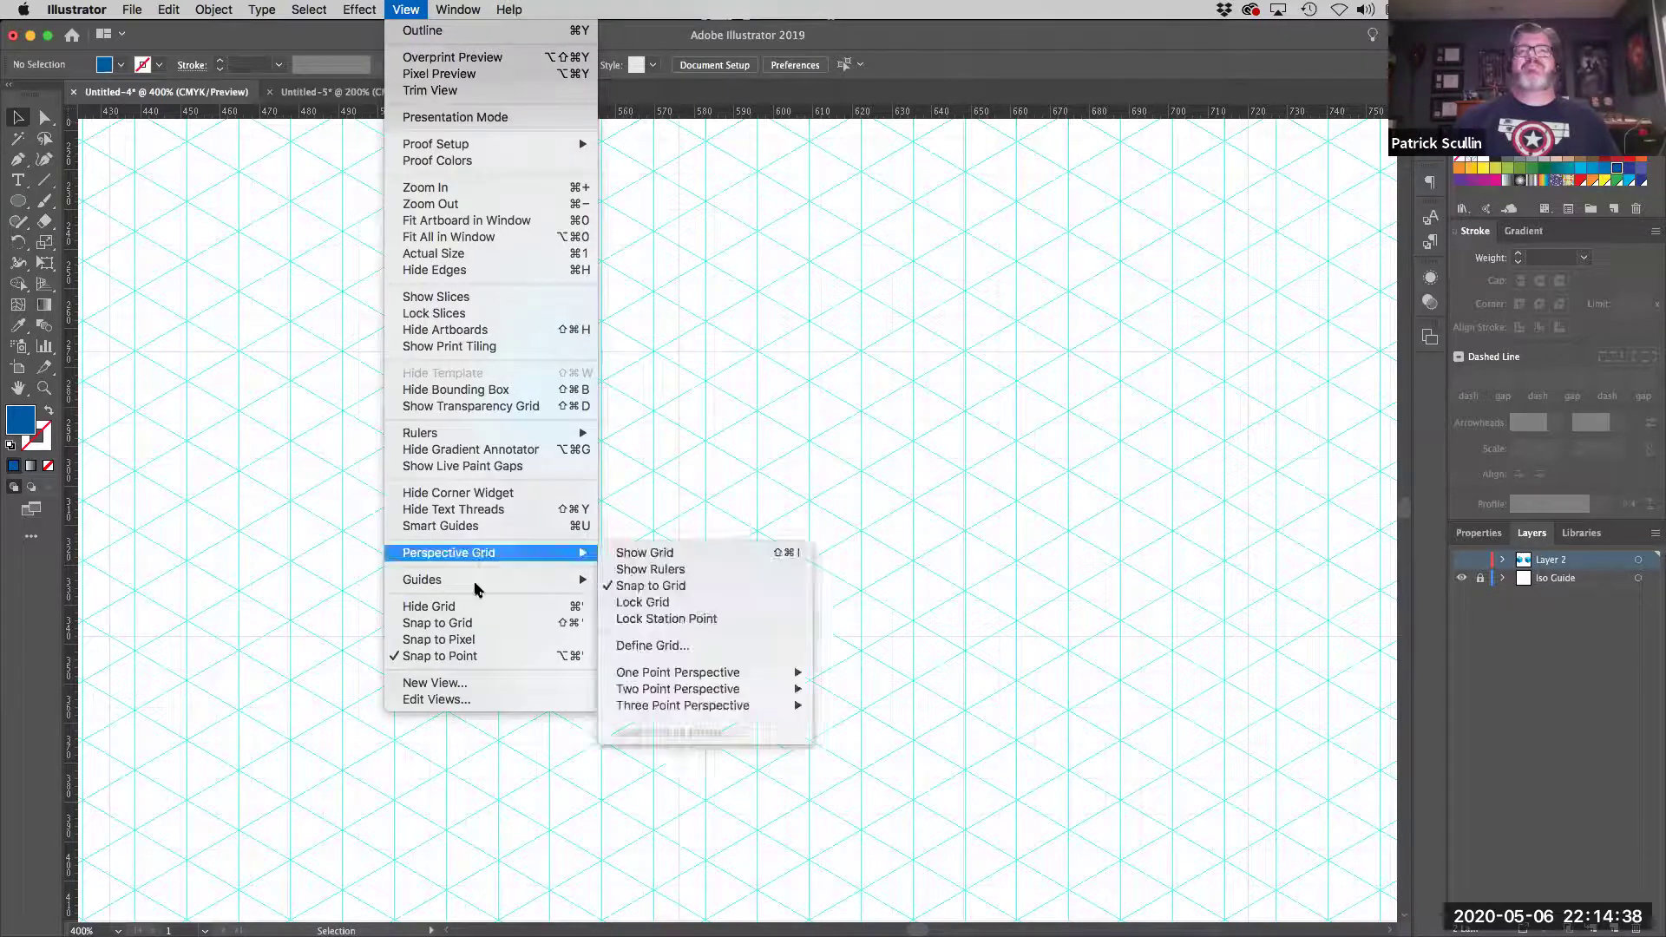
pyautogui.click(468, 606)
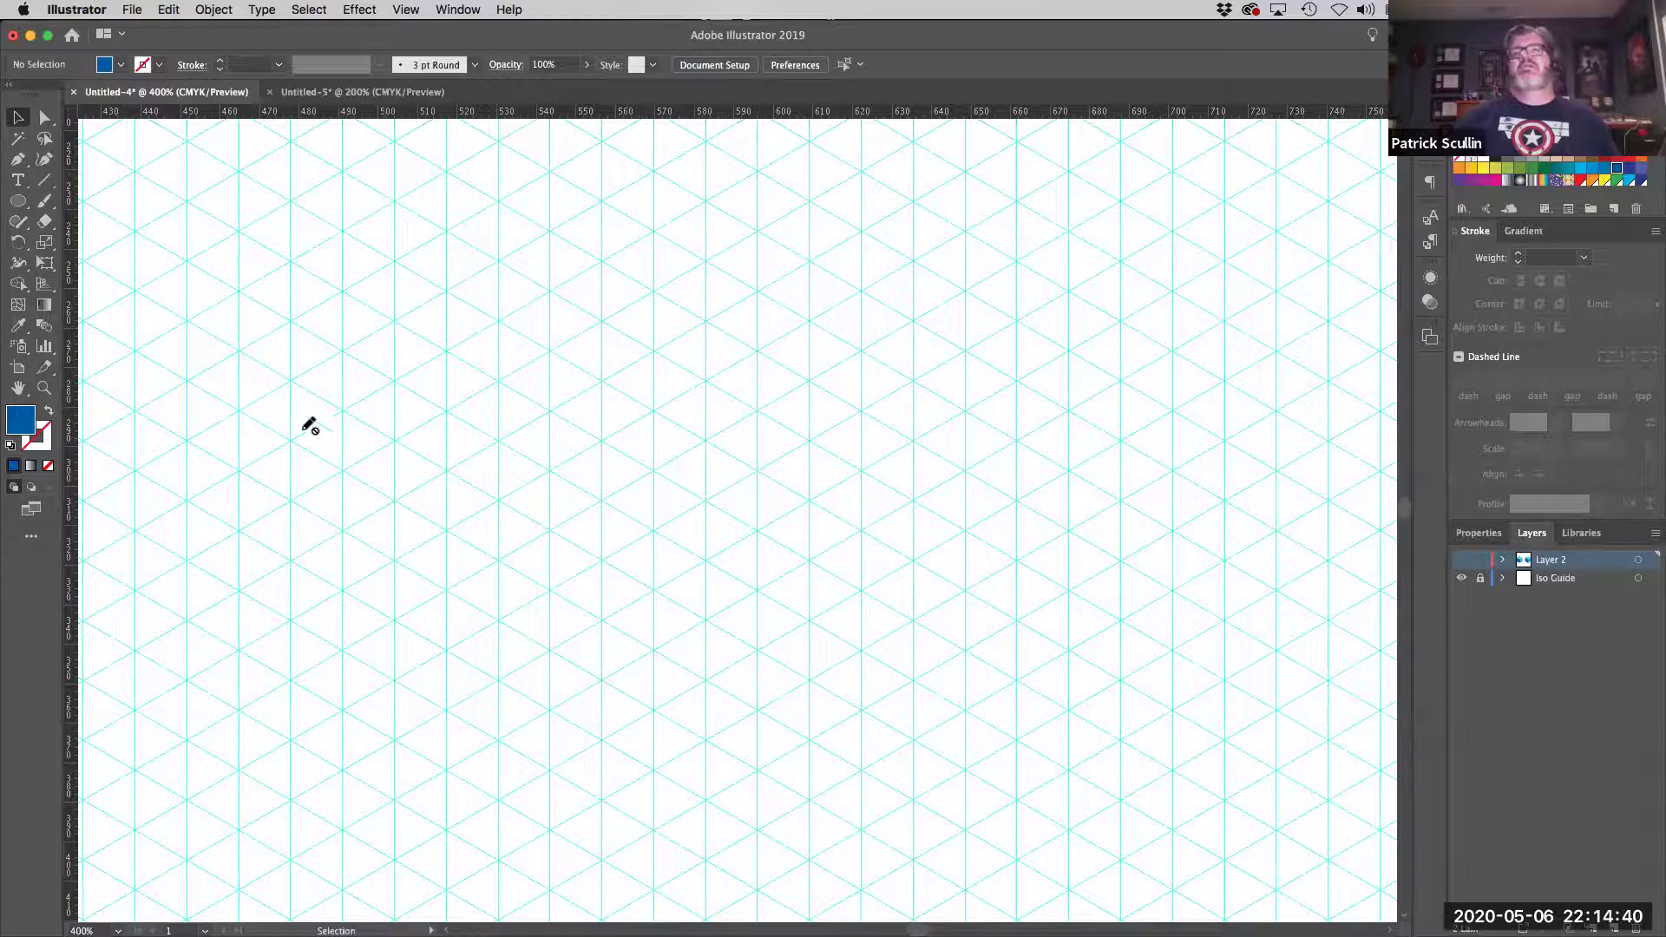